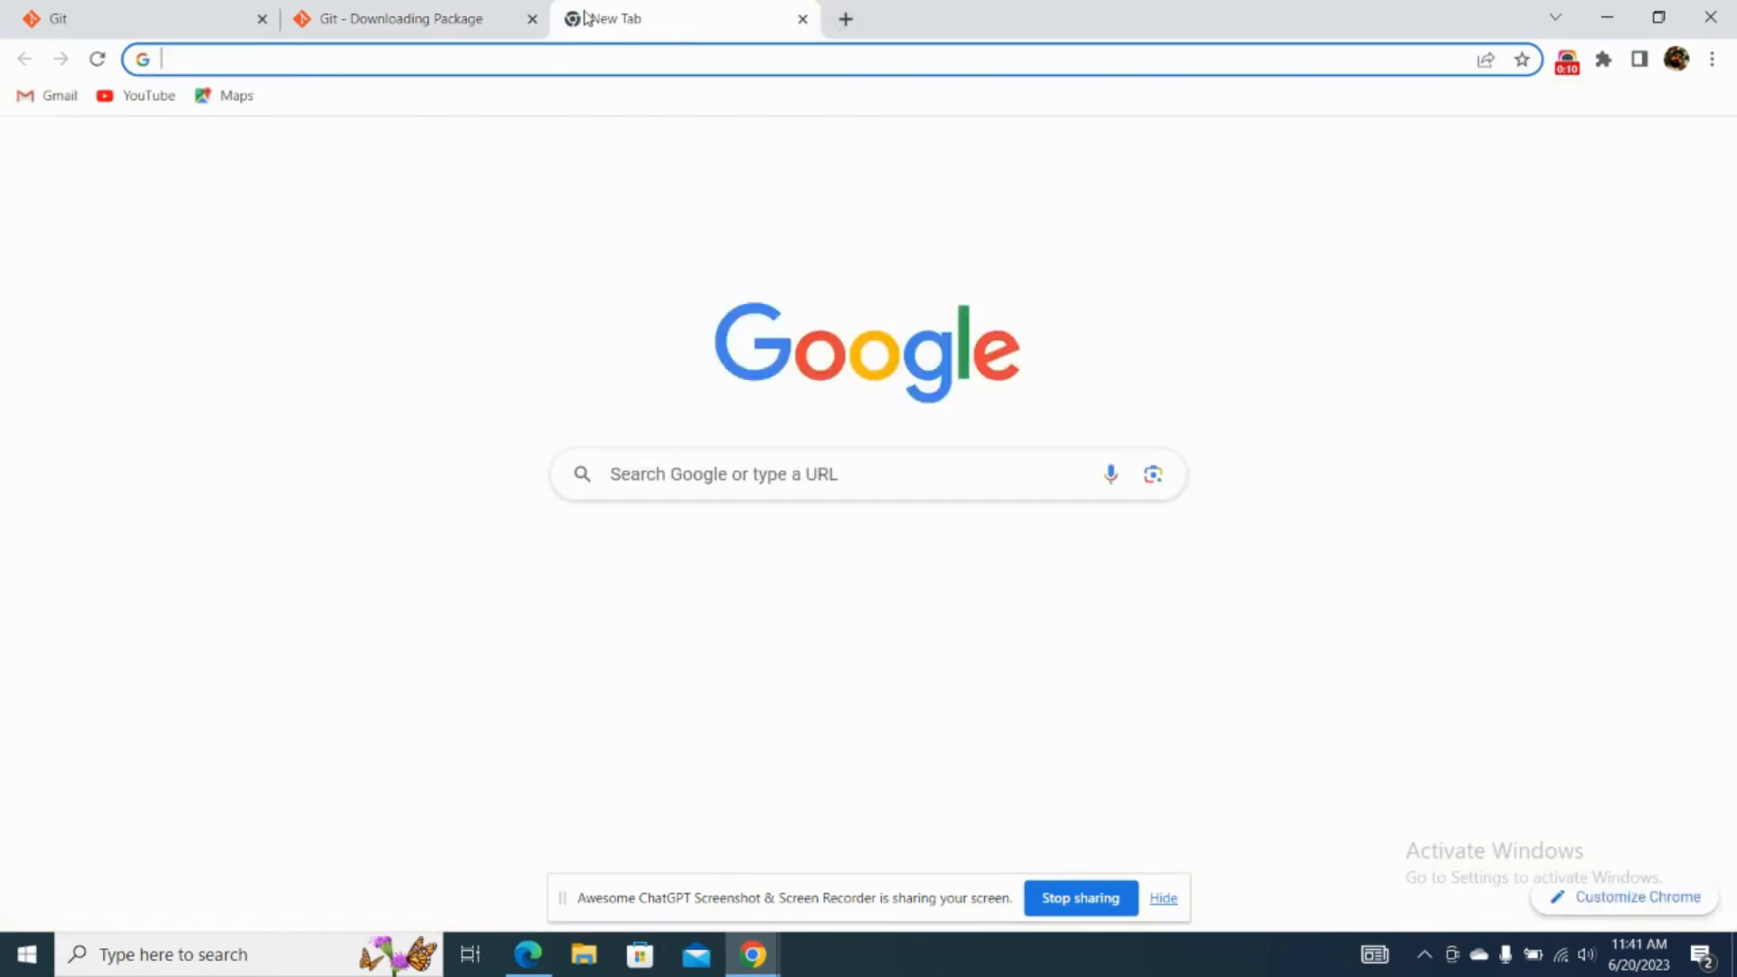
- Search Google for "git" and open the official Git SCM website
text(git)
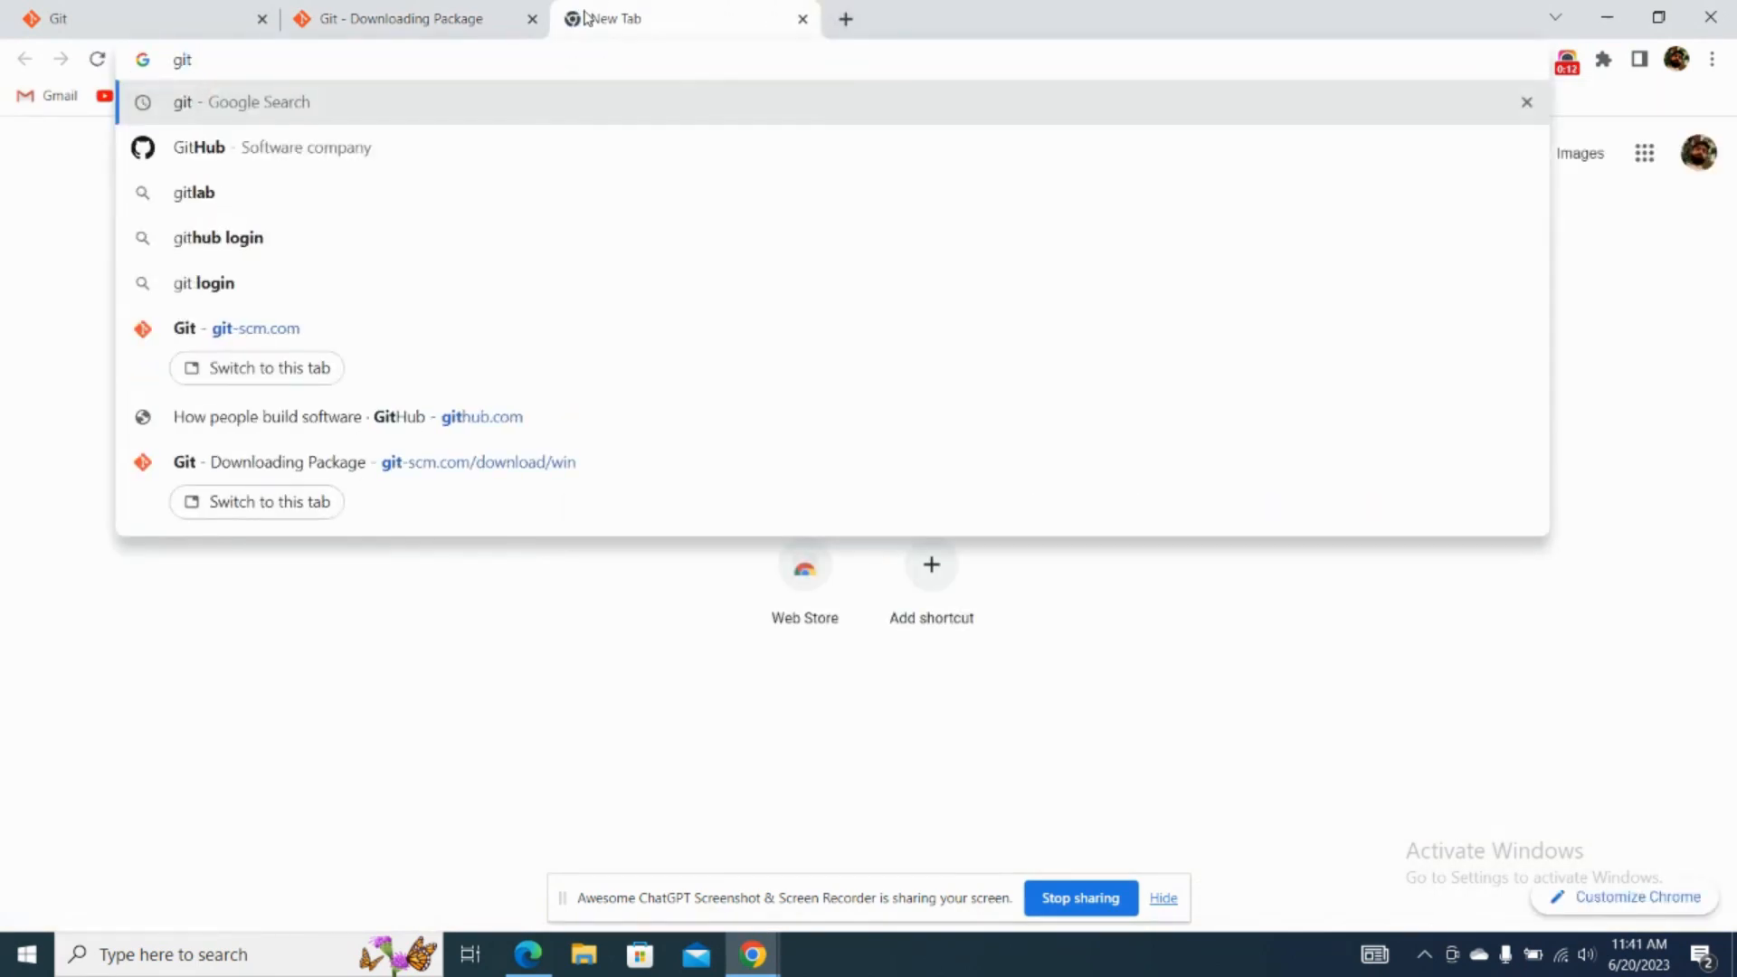
key(Return)
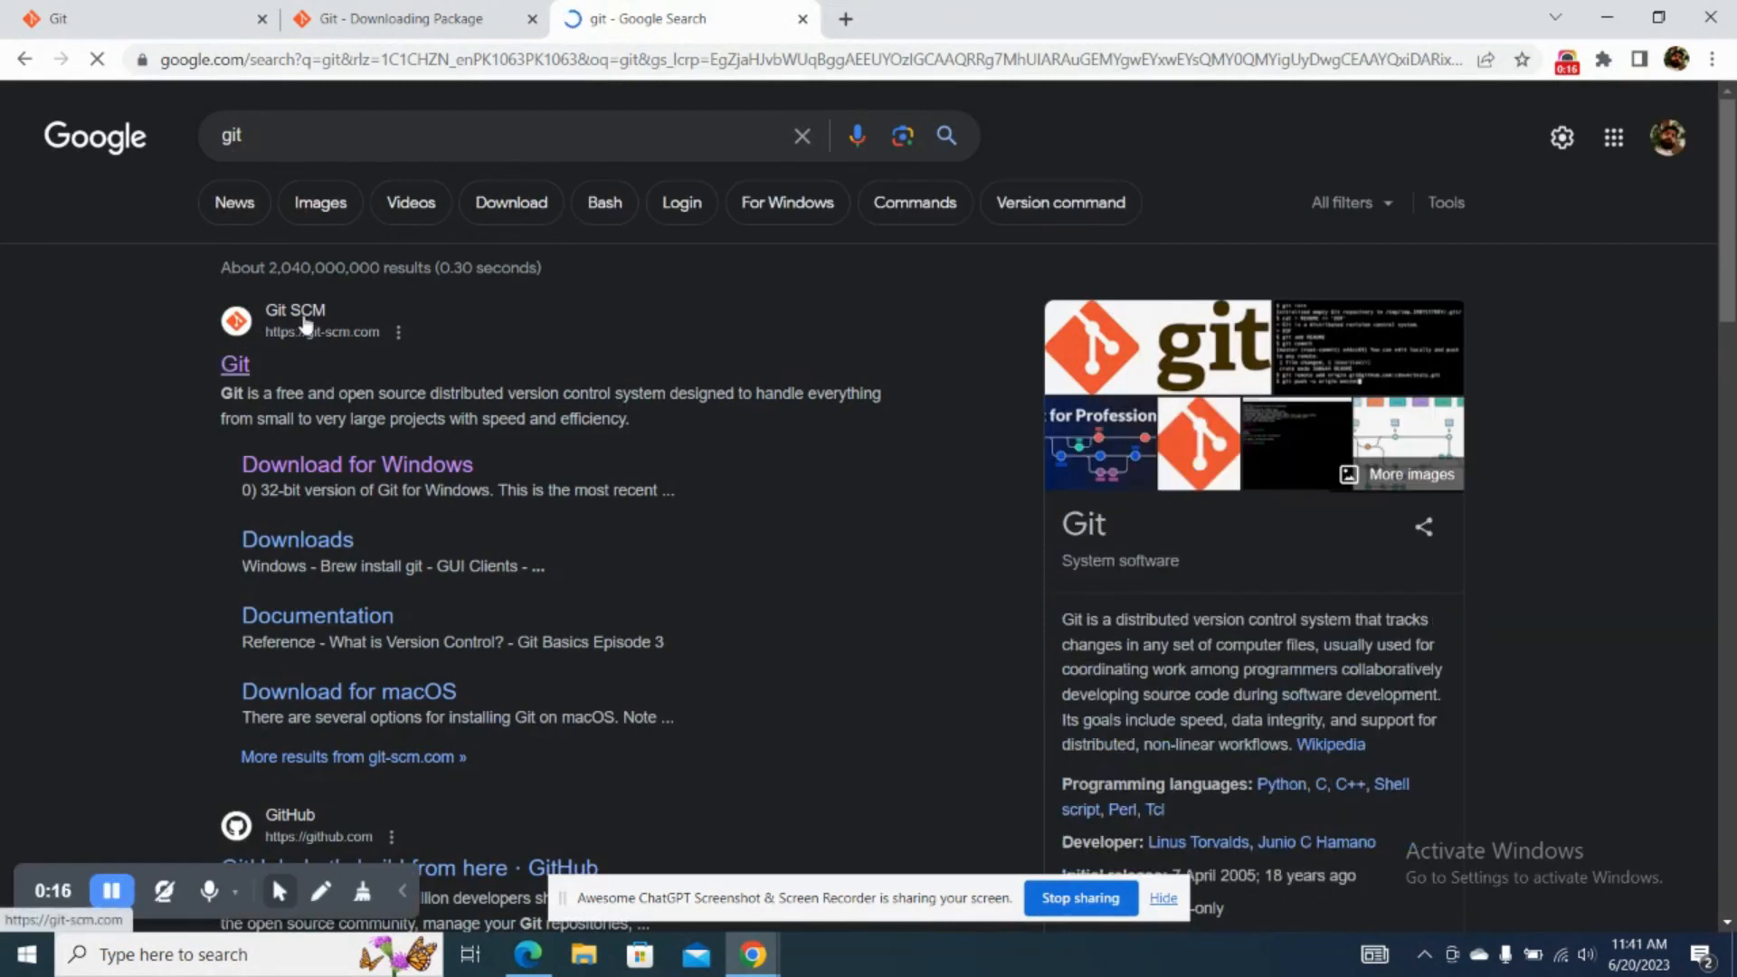
click(235, 365)
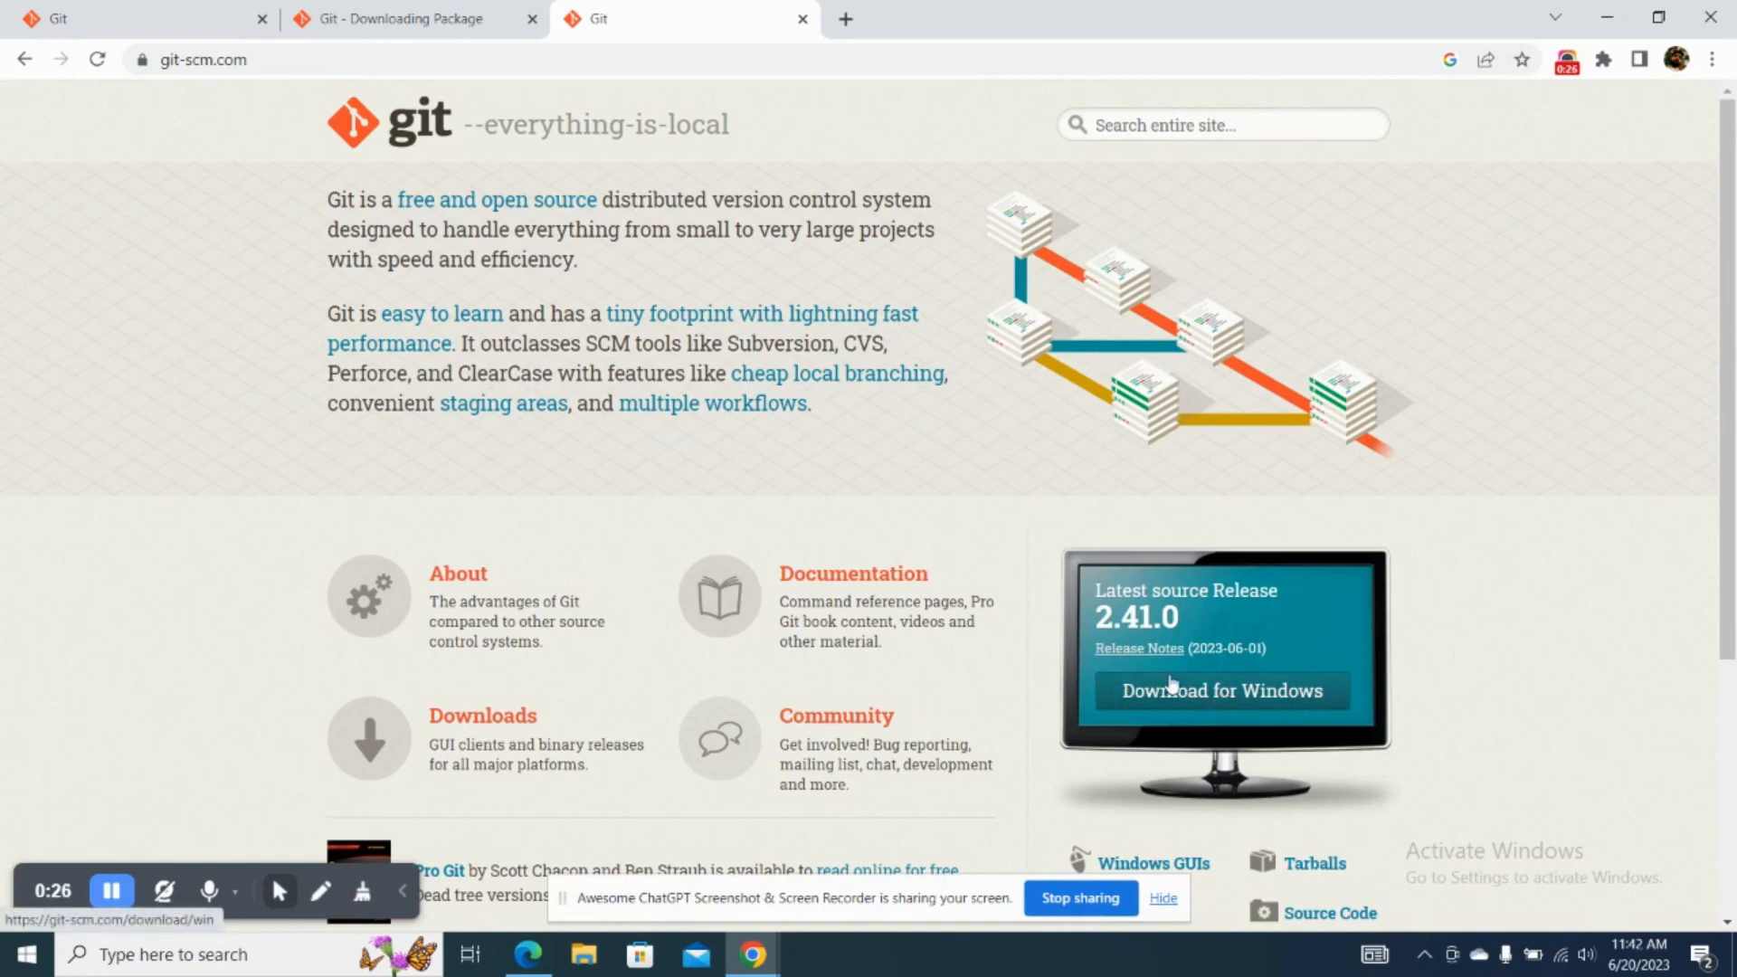
- Download the latest 64-bit Git for Windows installer, version 2.41.0, from the Git website
scroll(1405, 460, down, 2)
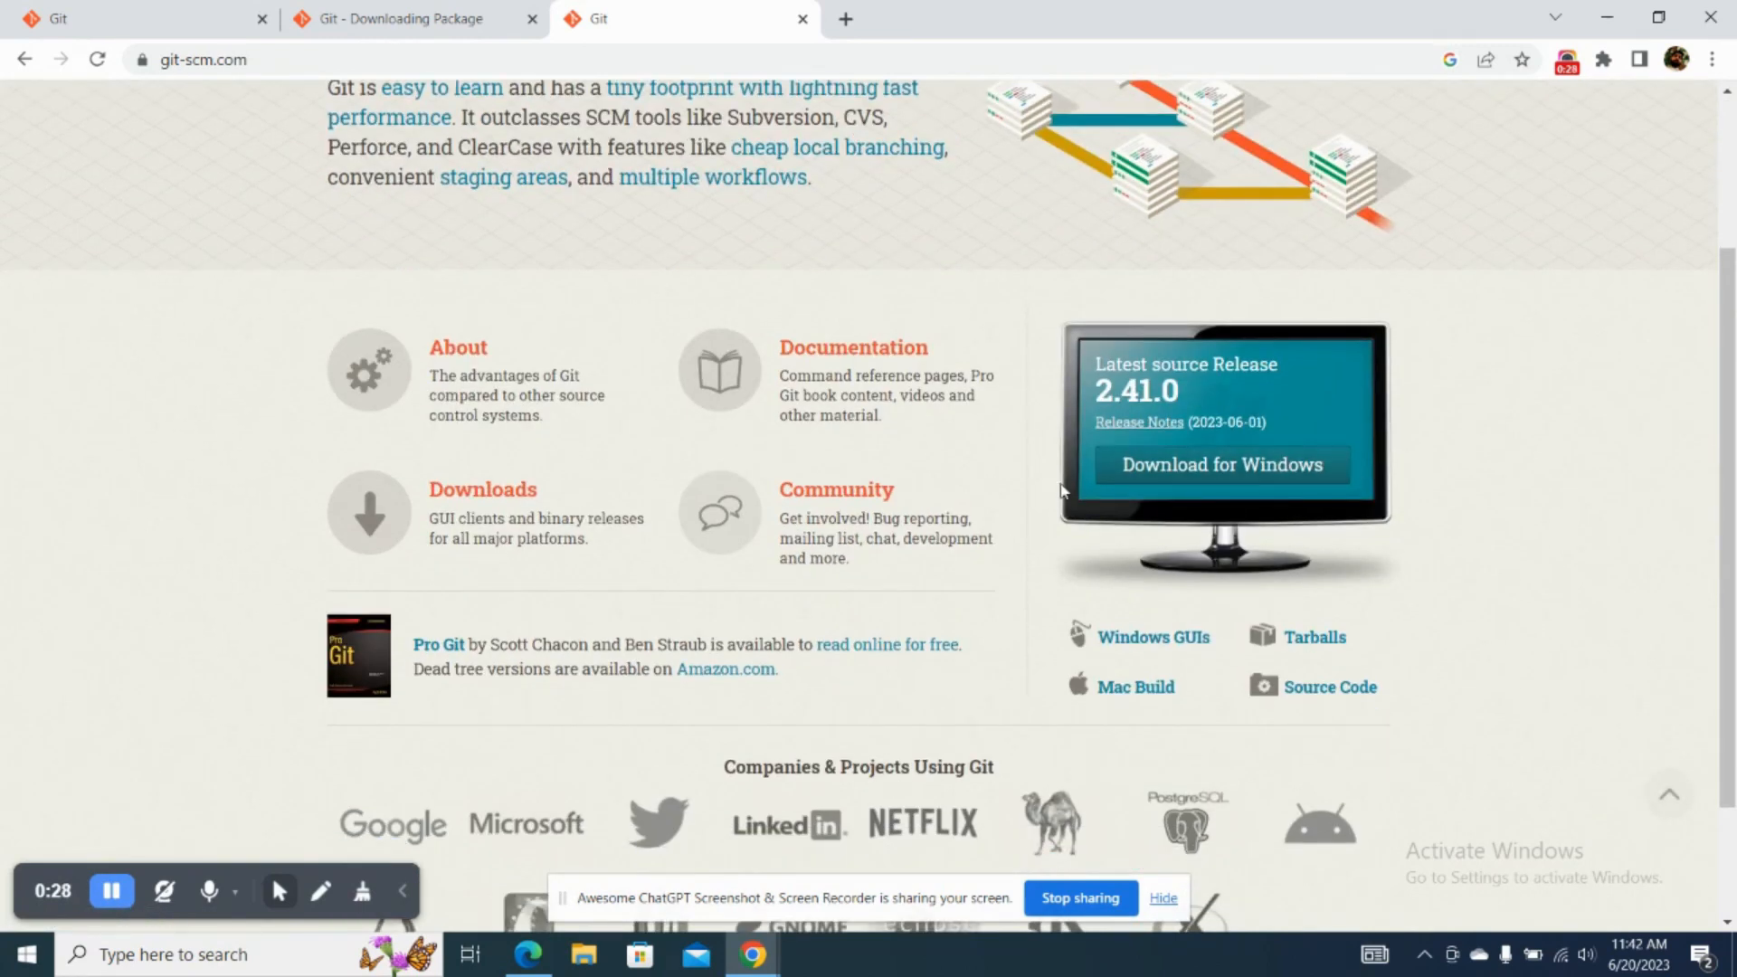
click(1119, 478)
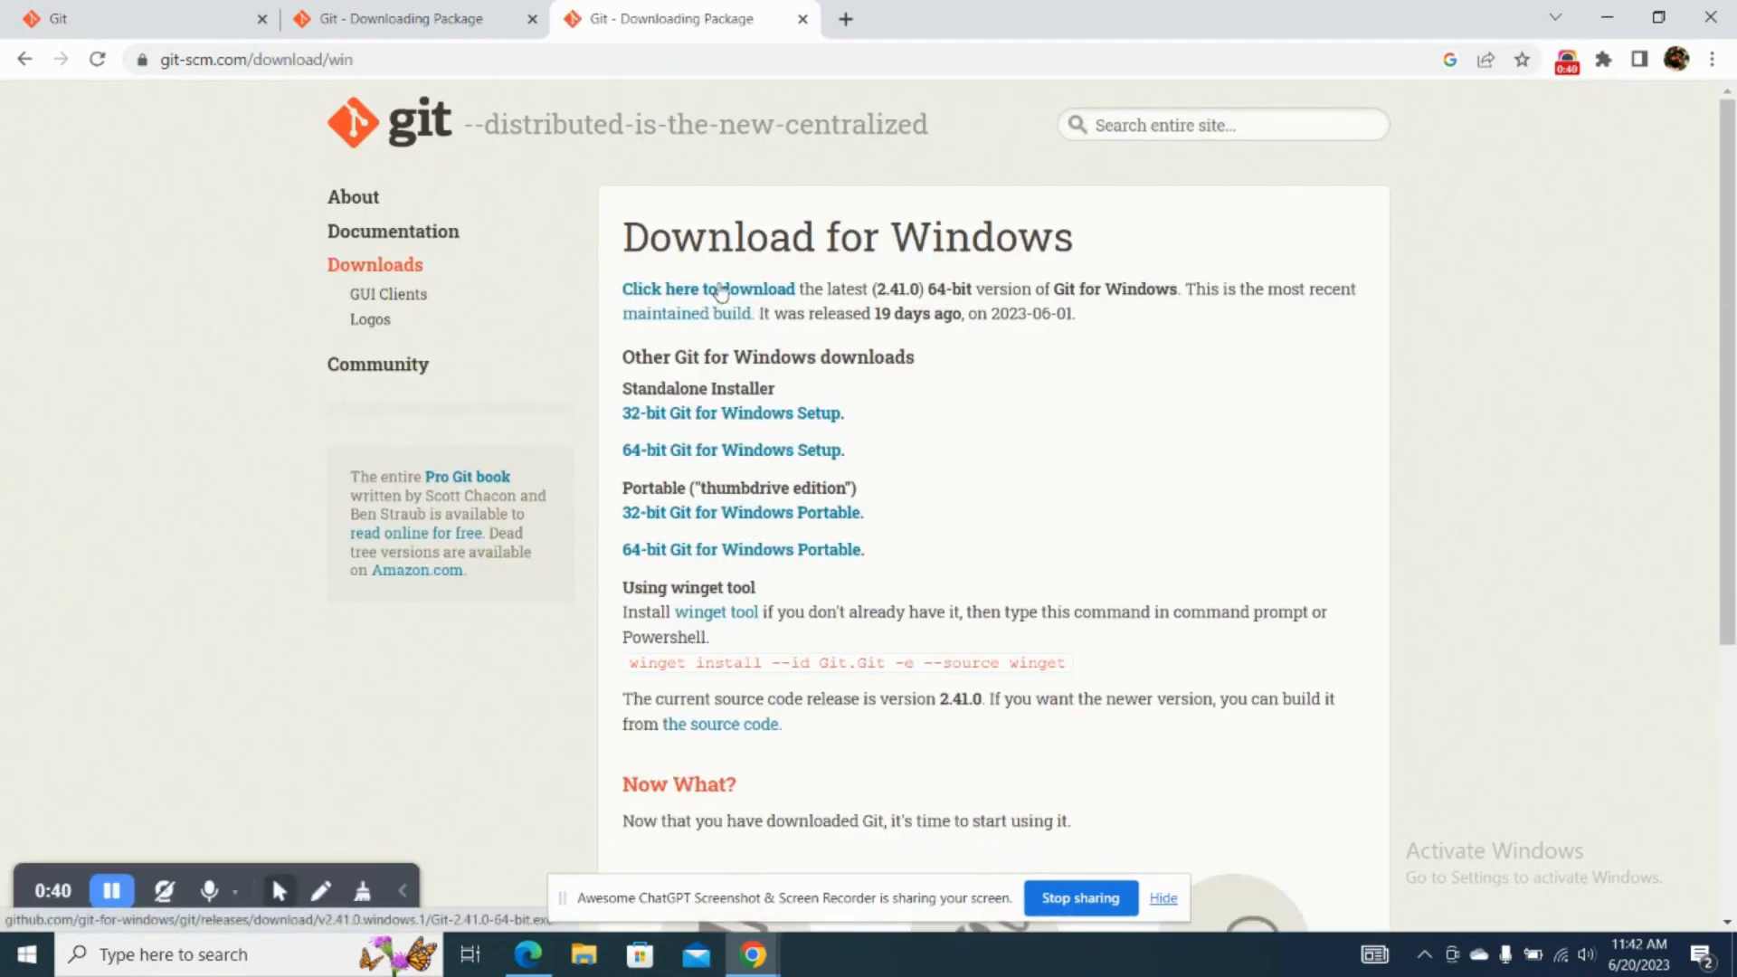
click(674, 293)
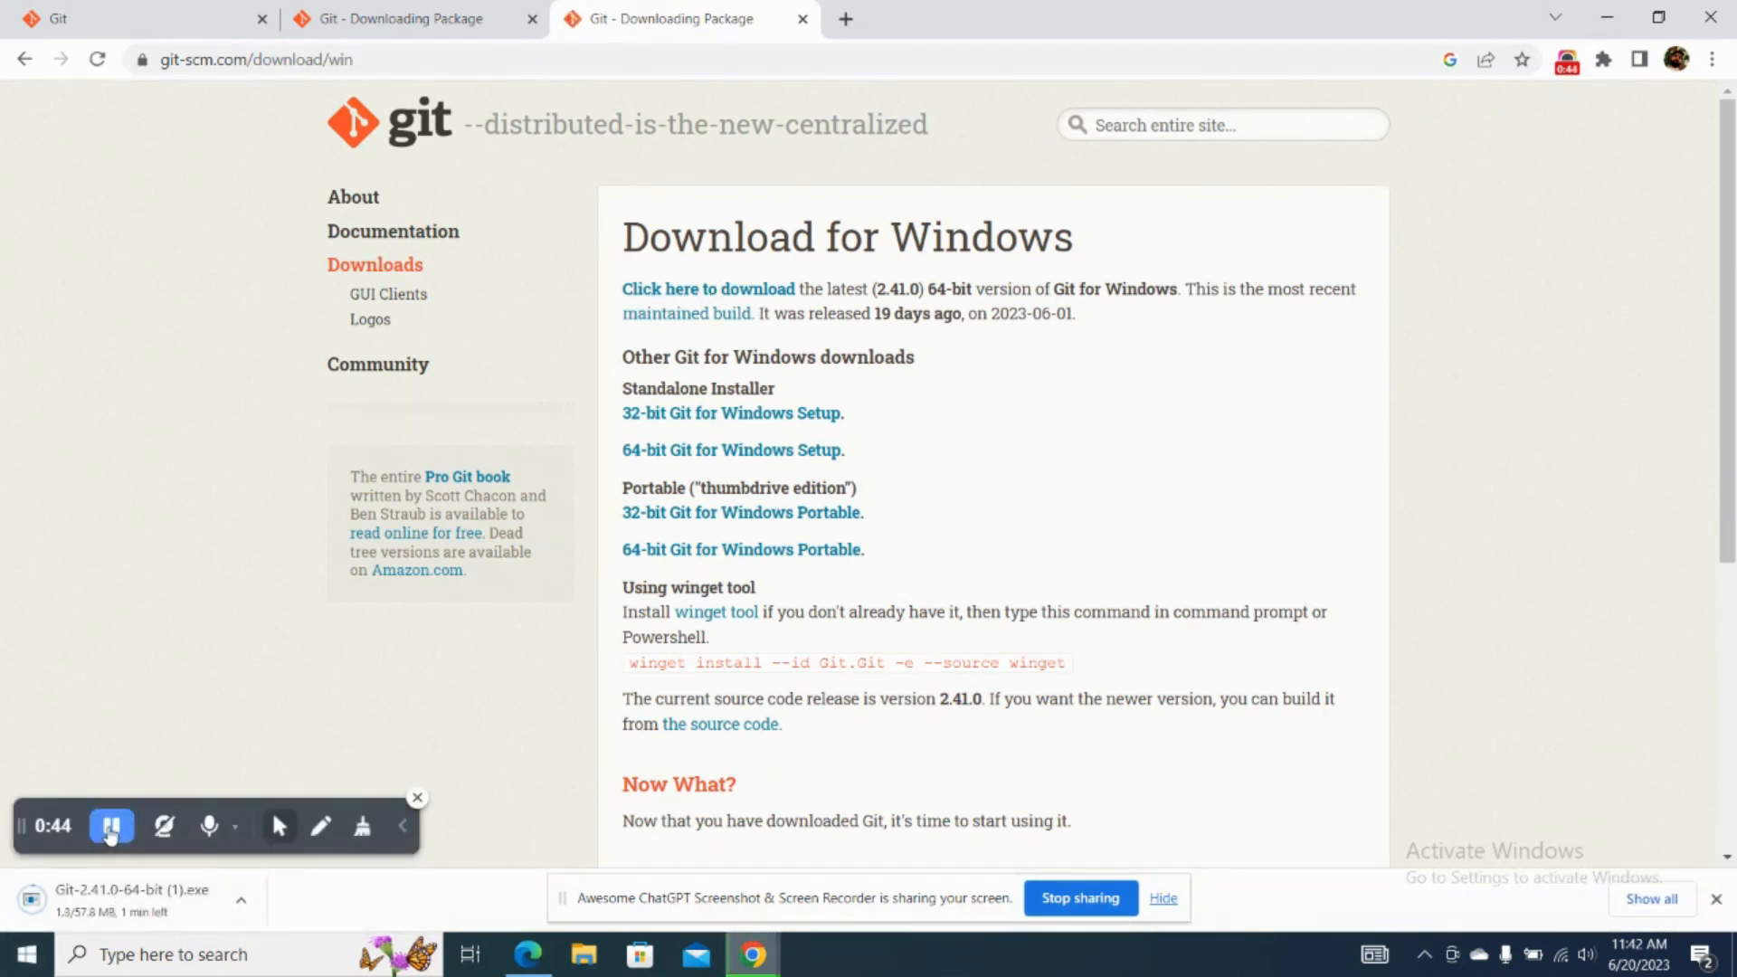
- Switch to File Explorer's Downloads folder and launch the Git-2.41.0-64-bit installer
key(alt+Tab)
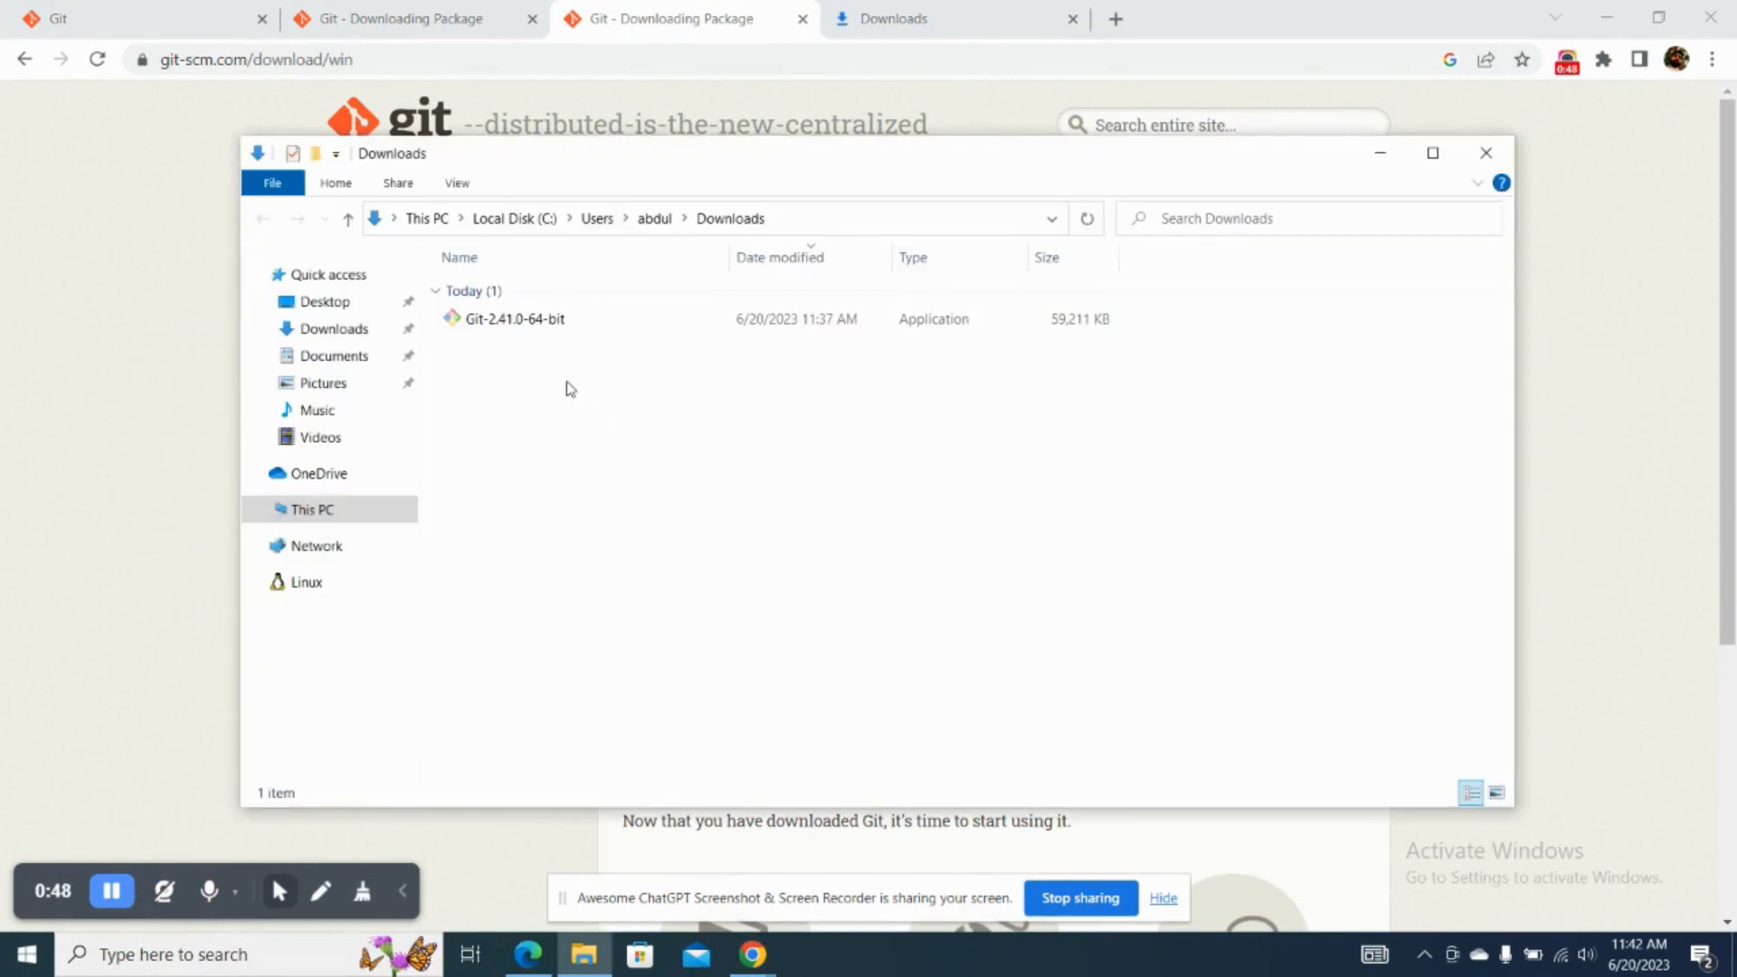
click(555, 321)
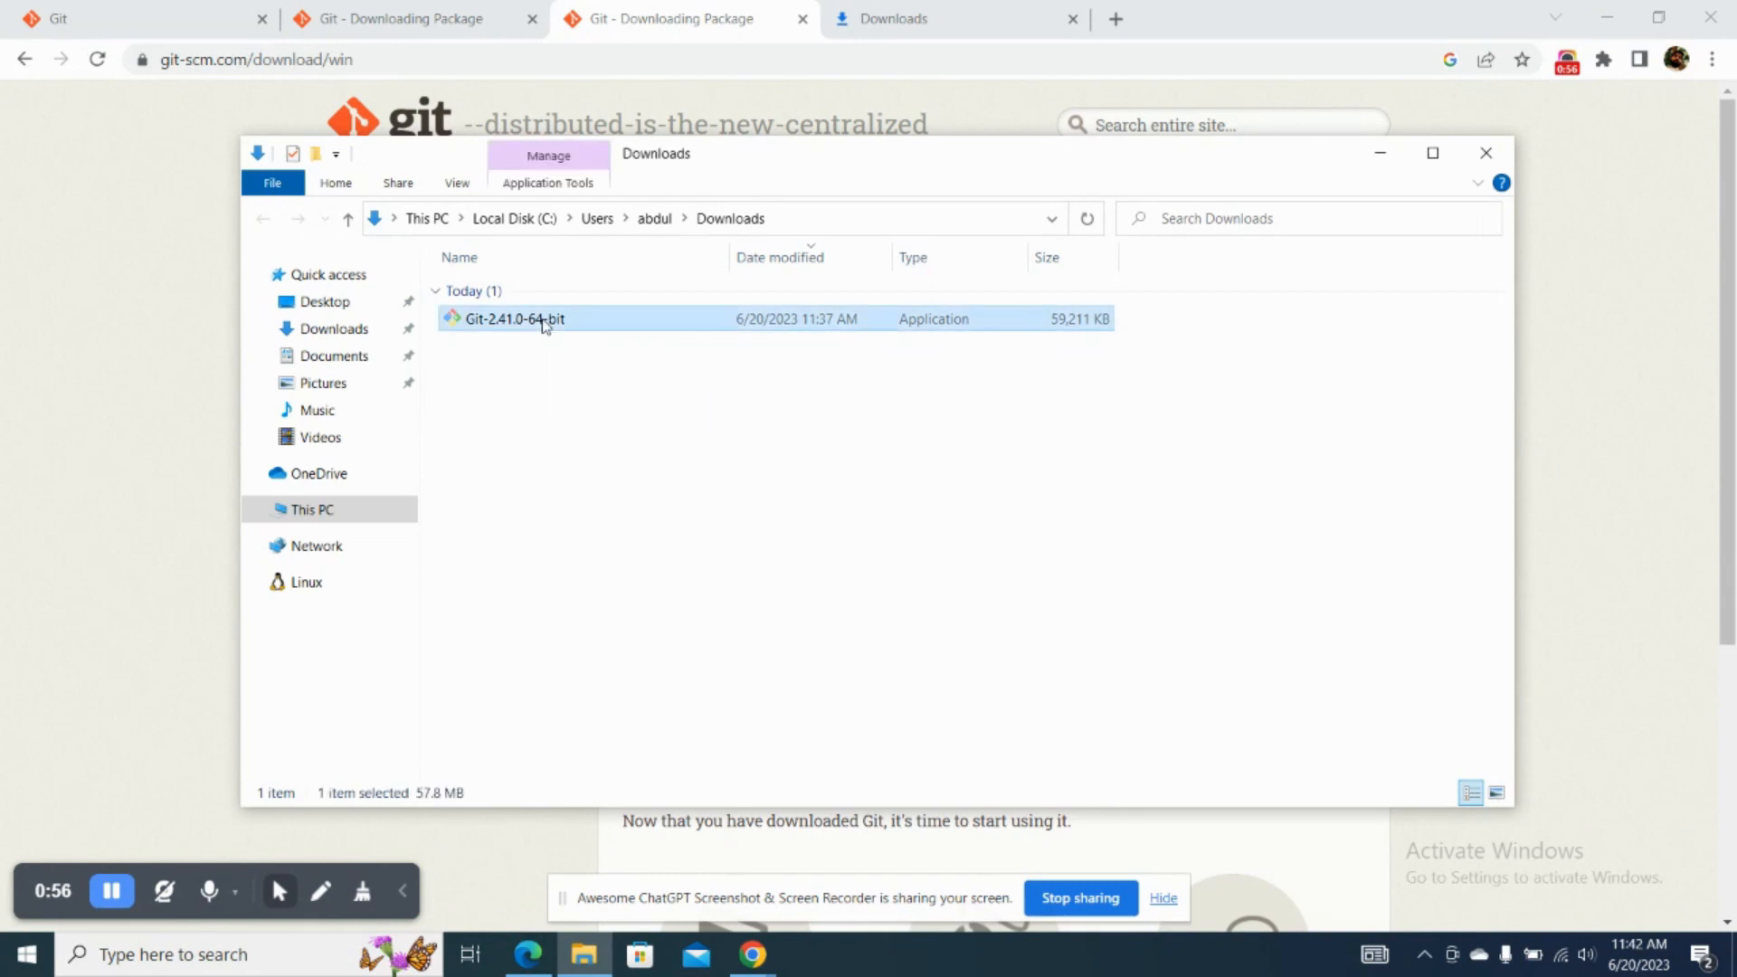
right_click(544, 324)
click(641, 361)
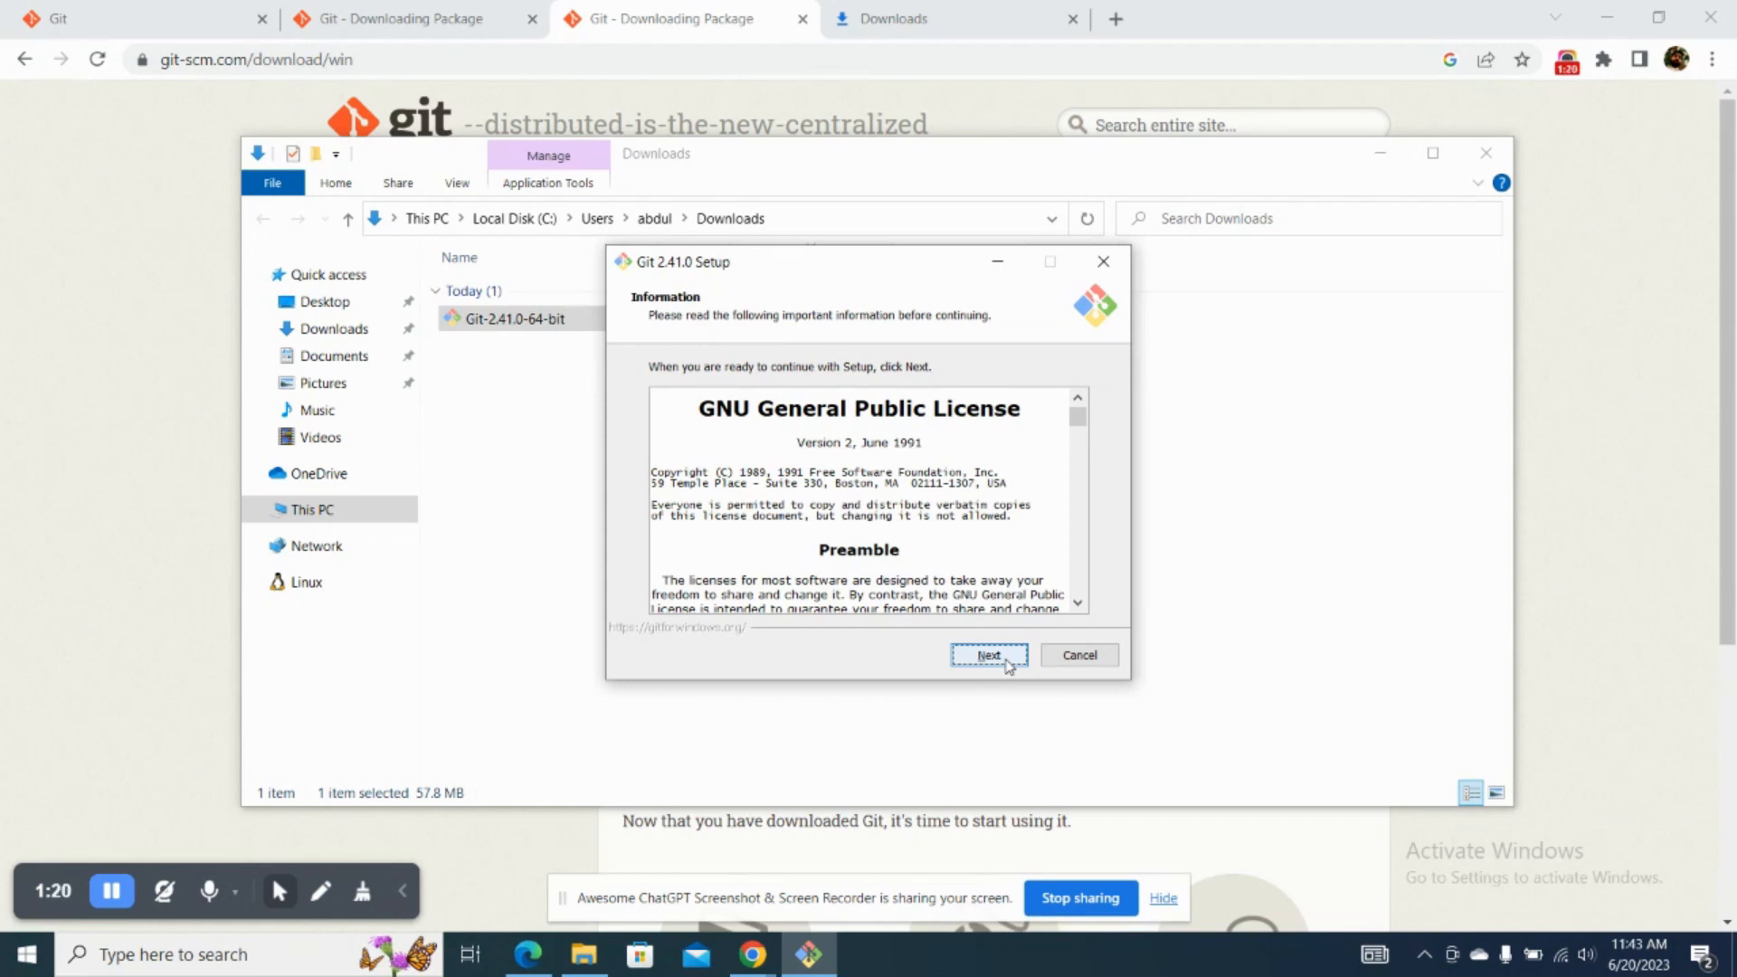
- Continue past the license and confirm the existing folder C:\Program Files\Git as the install destination
click(1007, 665)
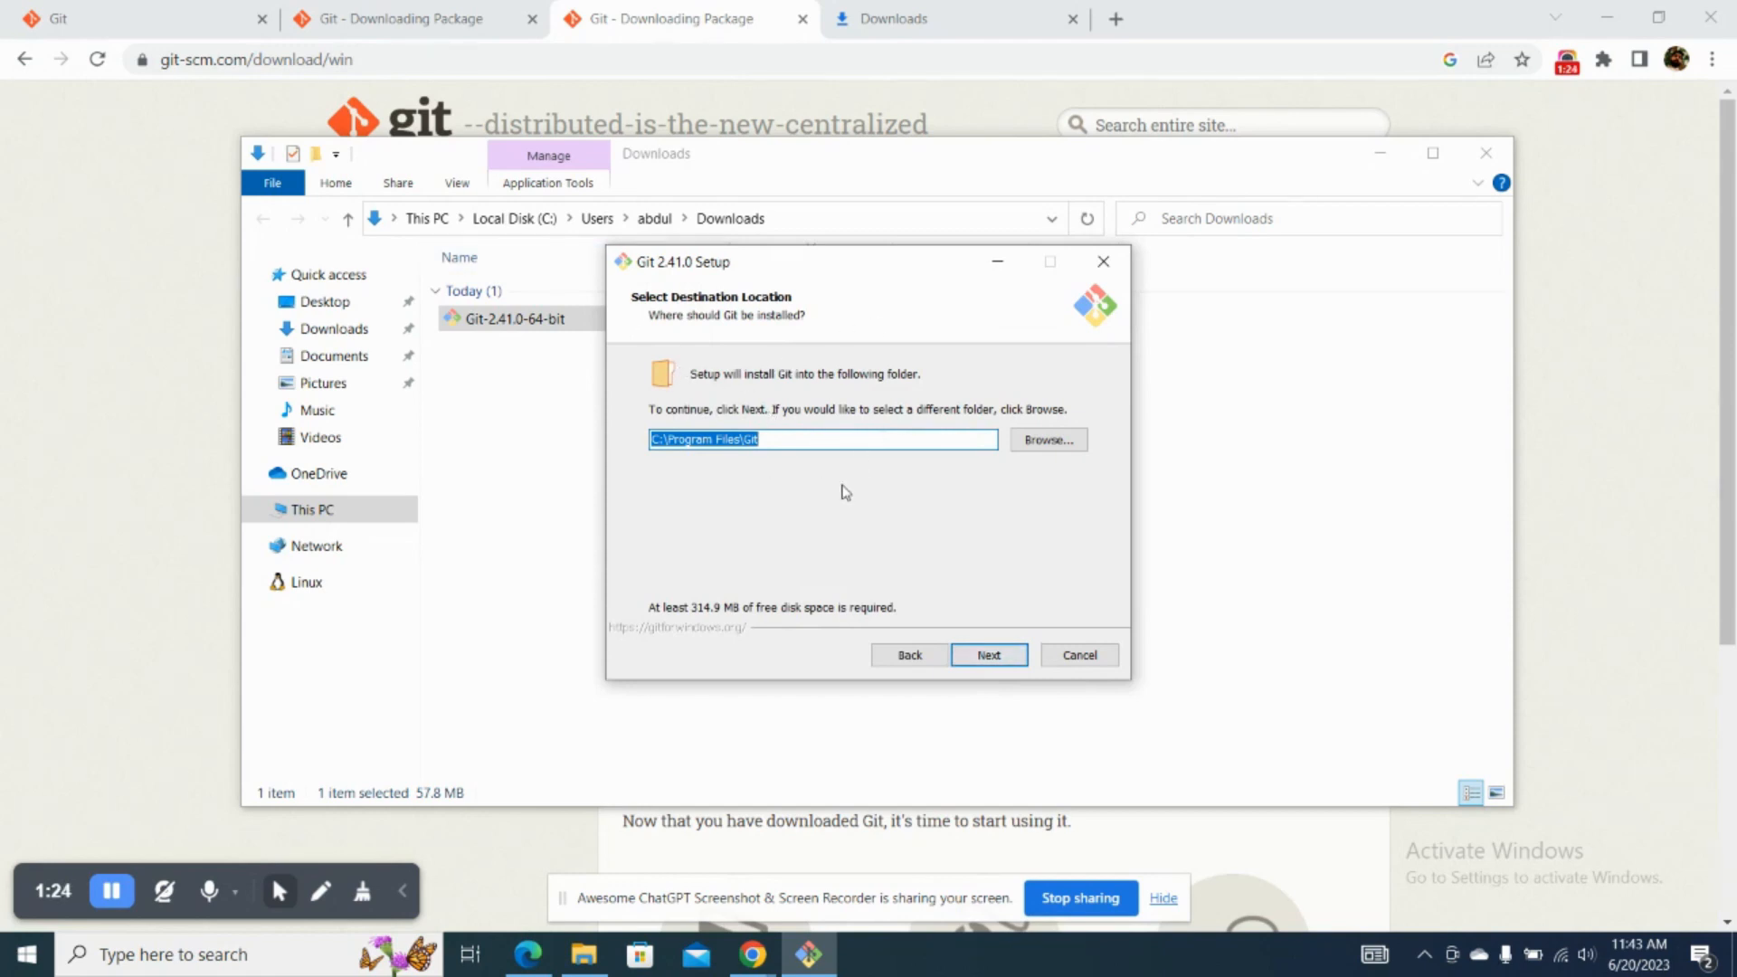
click(987, 654)
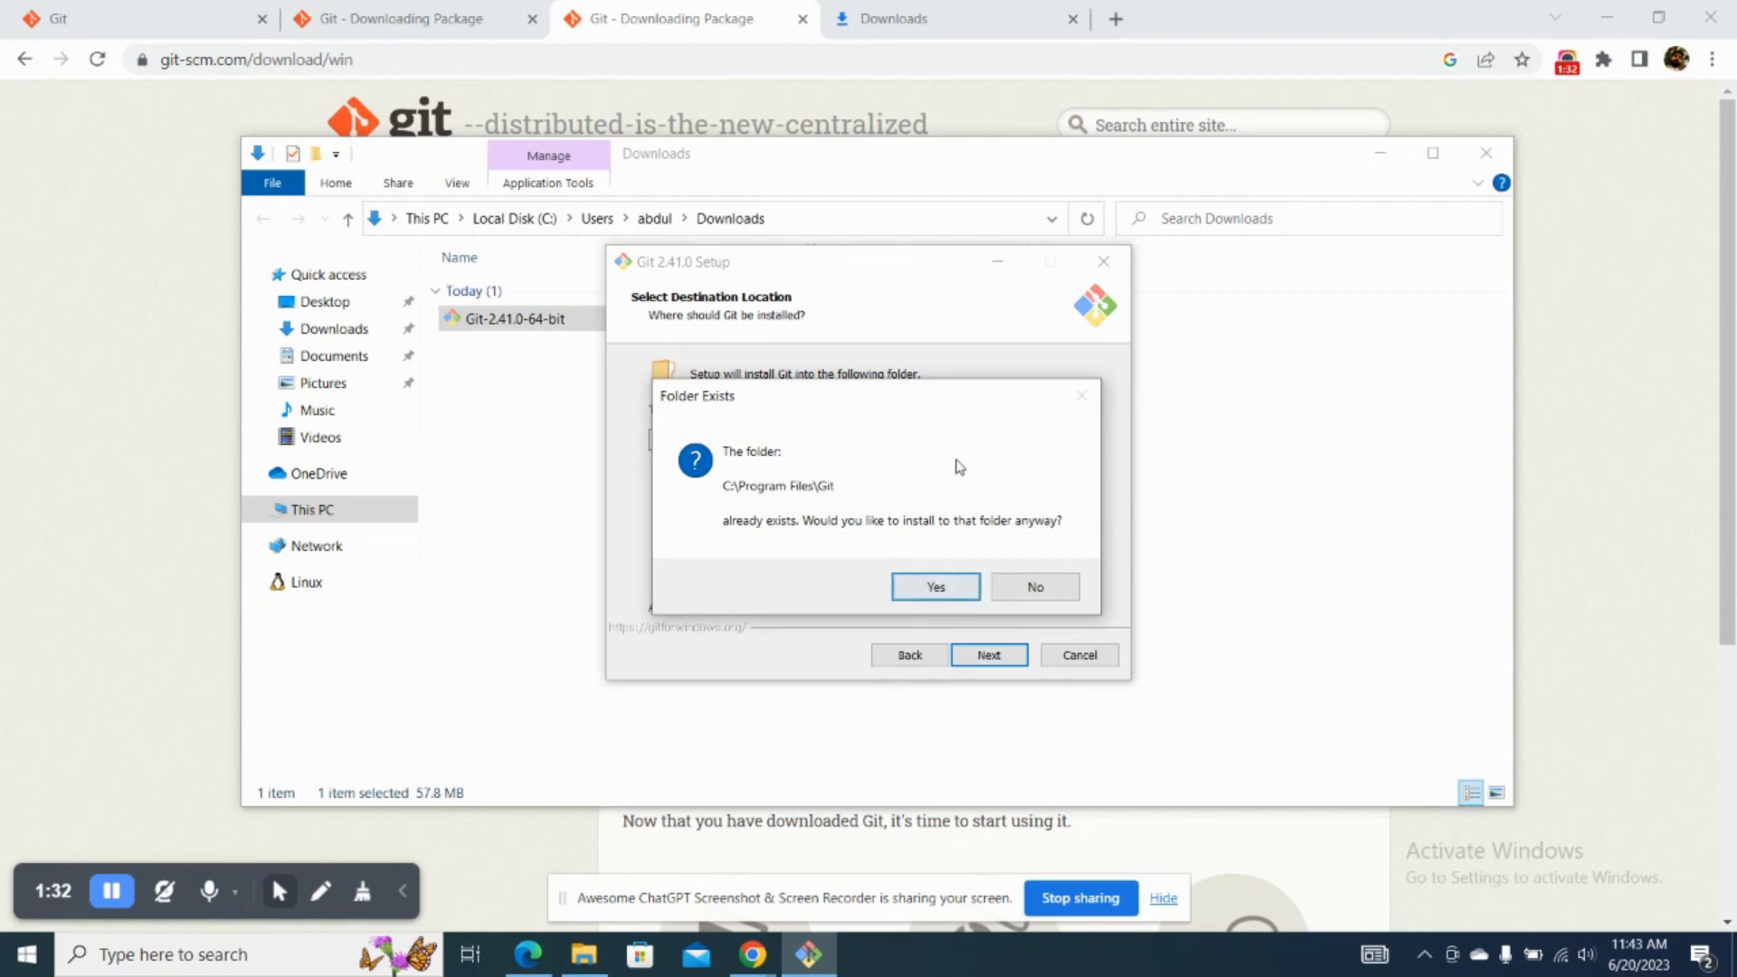
click(941, 585)
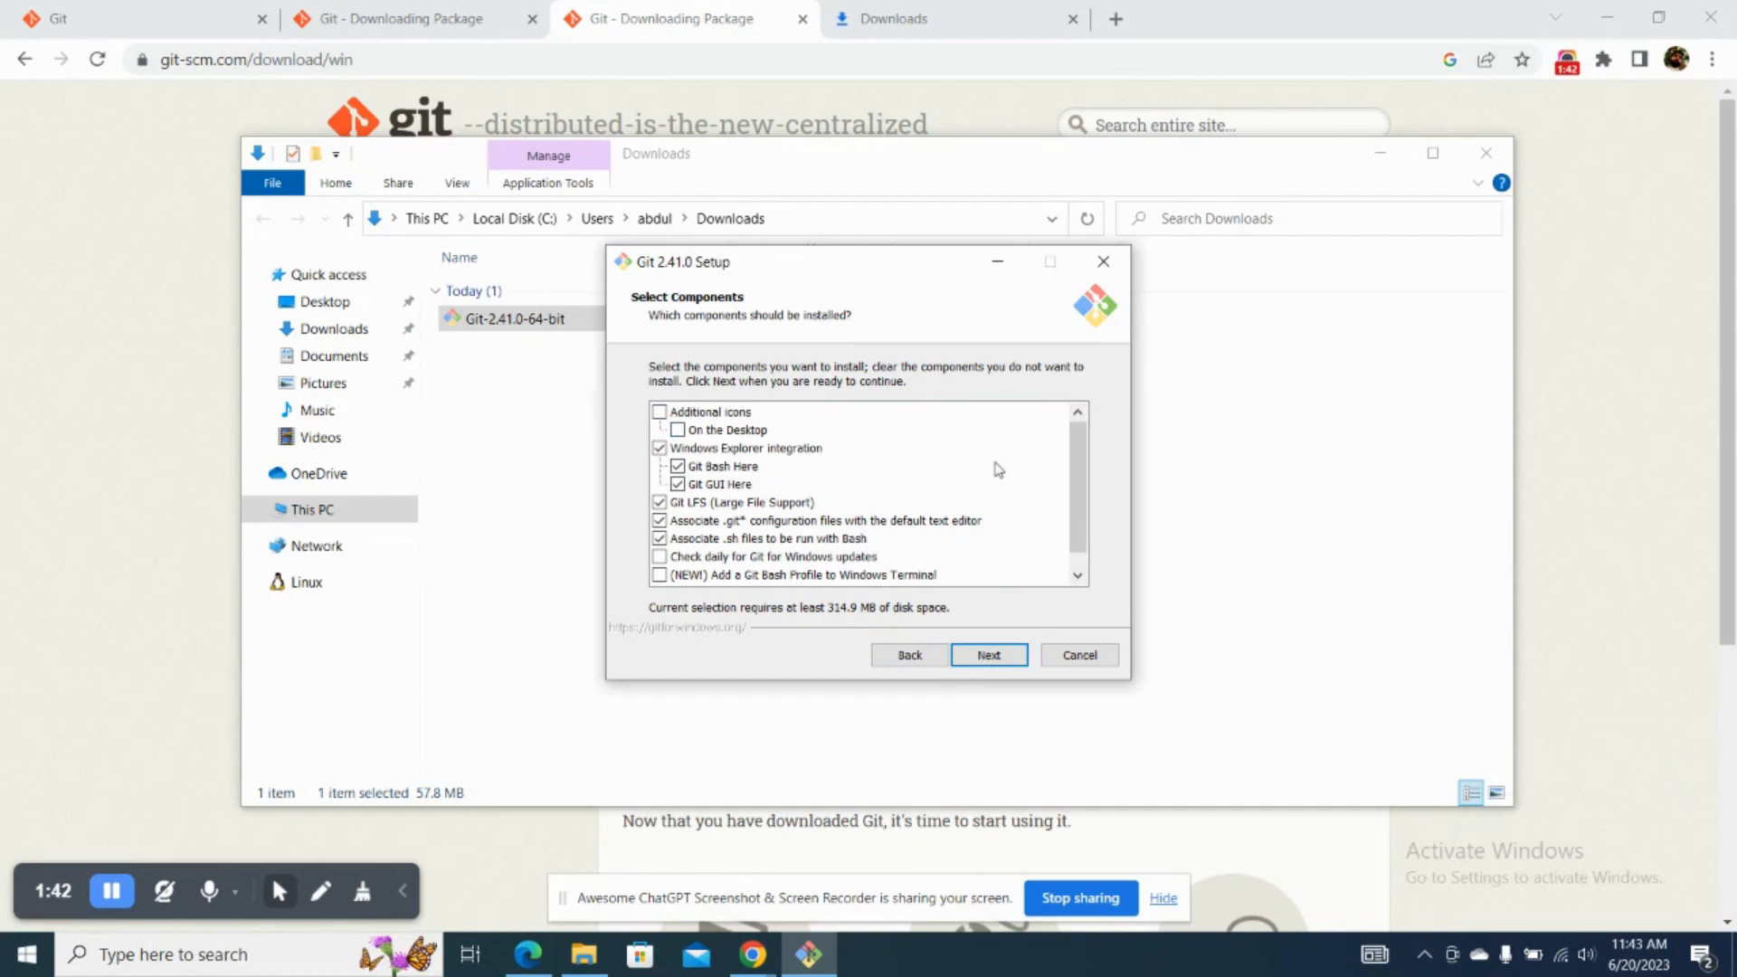
- Accept the default component selection and keep Git as the Start Menu folder
mouse_move(1080, 457)
mouse_down()
mouse_move(1085, 488)
mouse_move(1085, 468)
mouse_up()
click(981, 656)
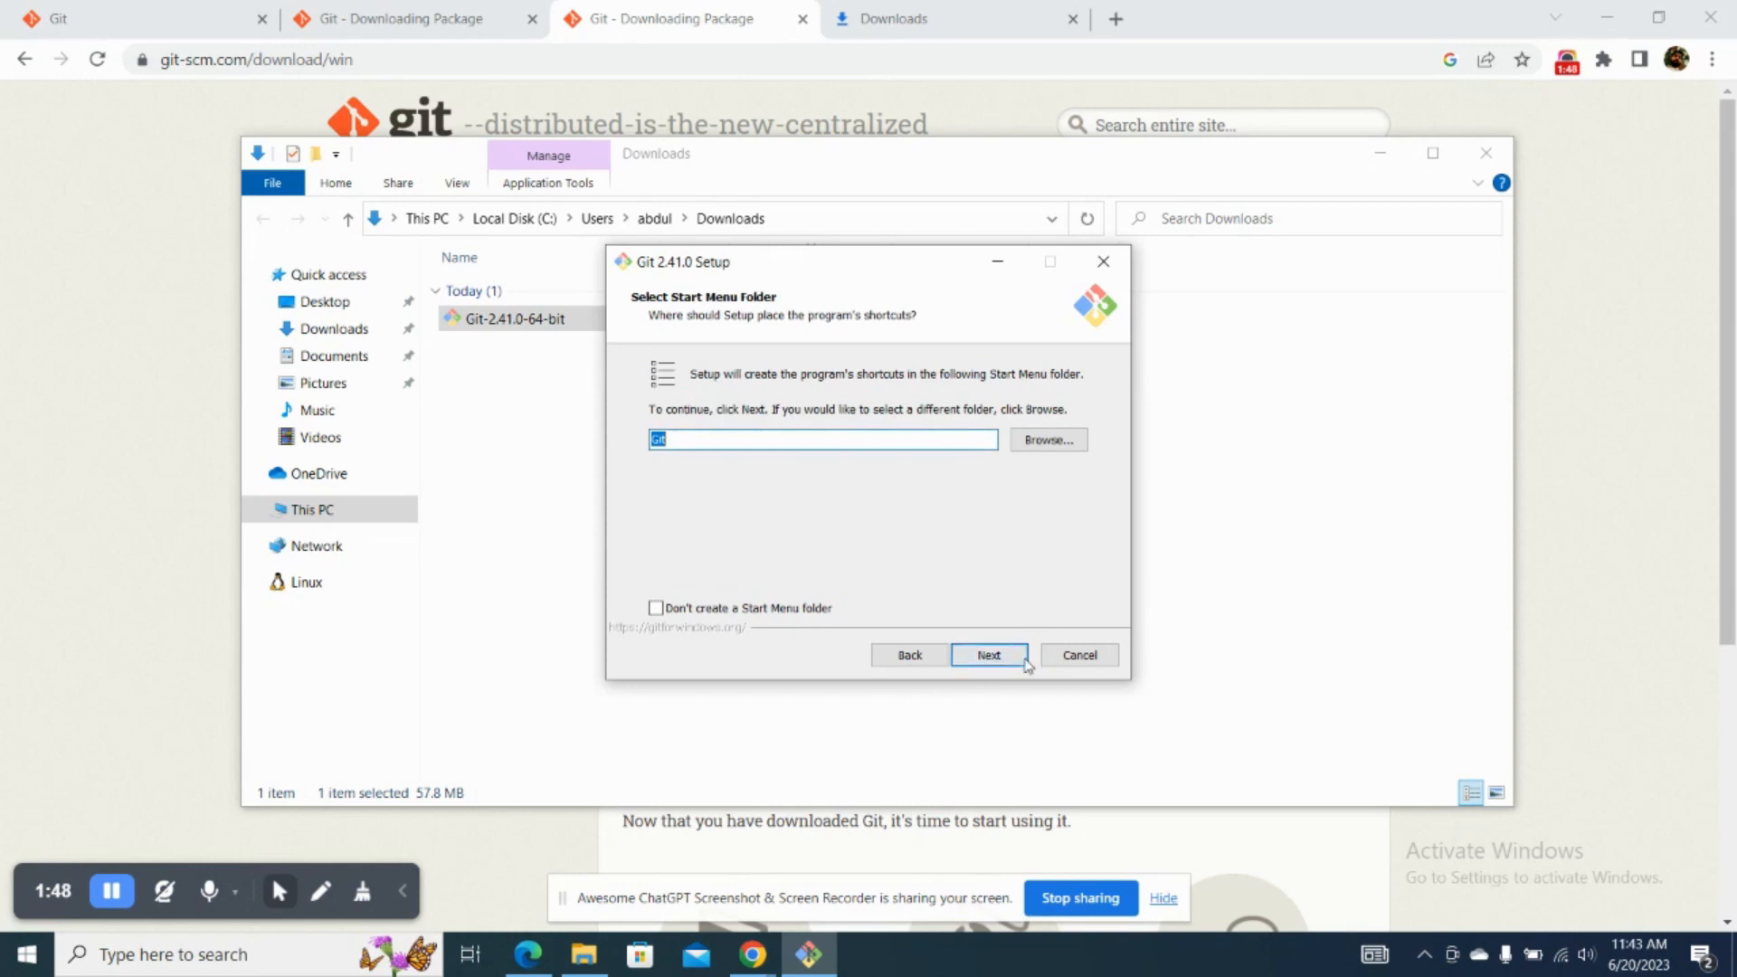
click(1012, 653)
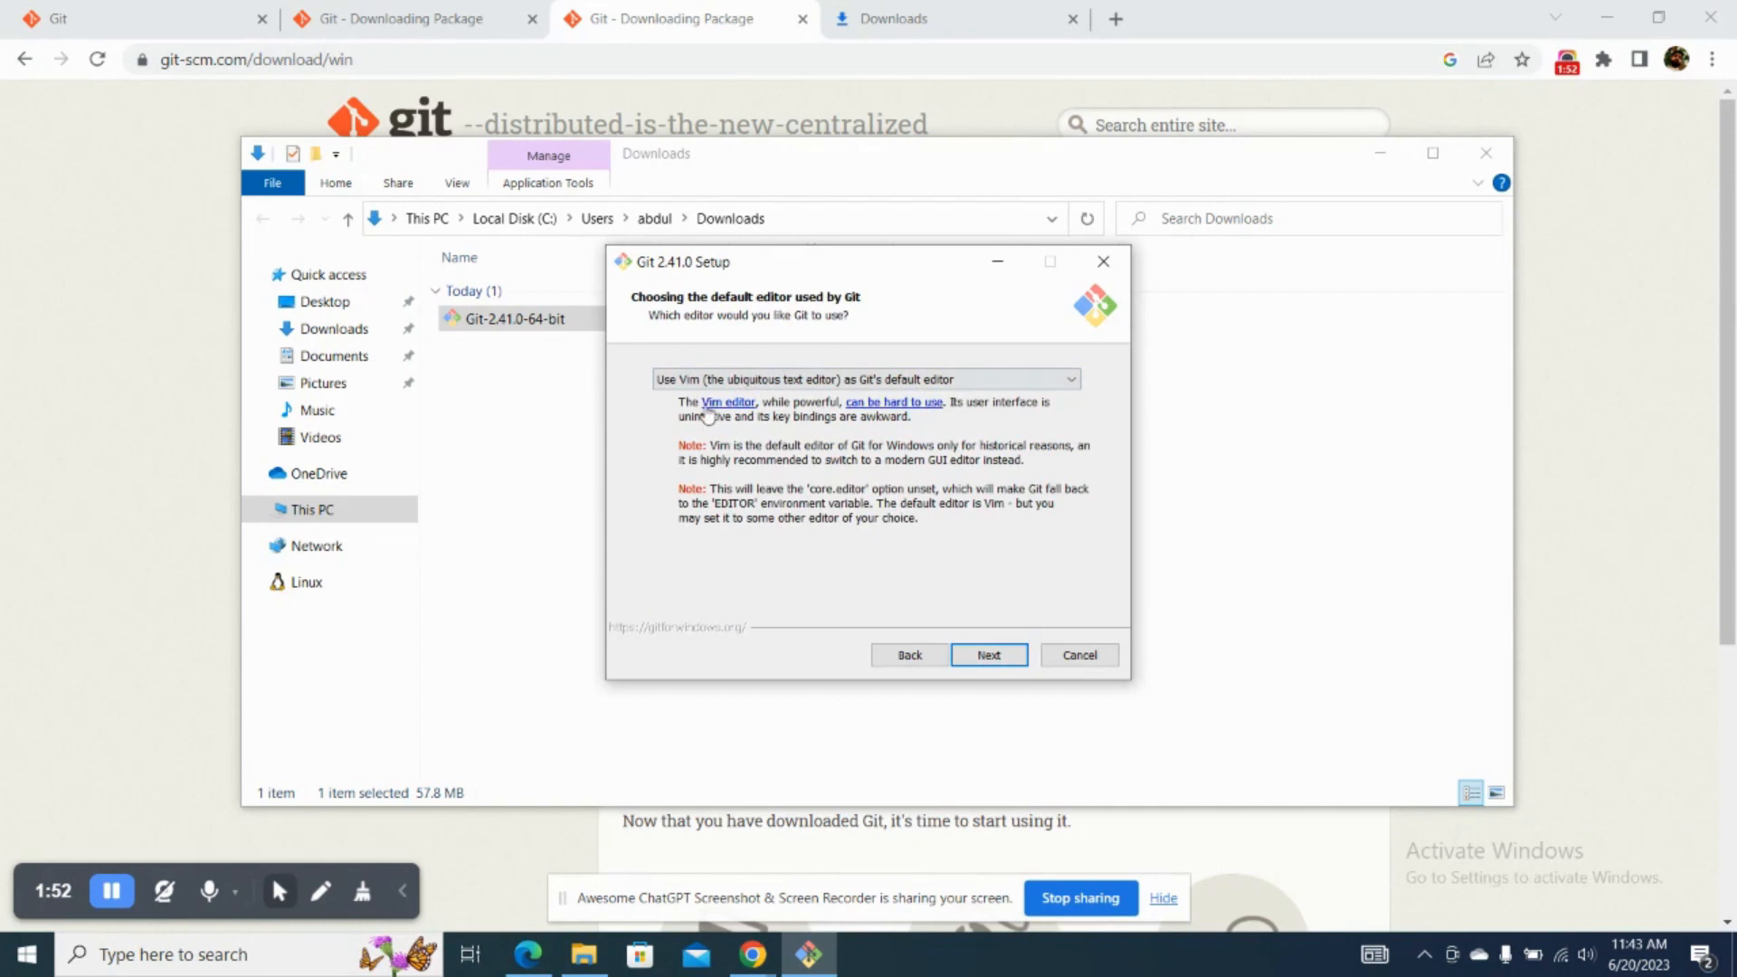
- Keep Vim as default editor, "Let Git decide" for the initial branch, bundled OpenSSH, and the other defaults up to the line-ending options
click(983, 665)
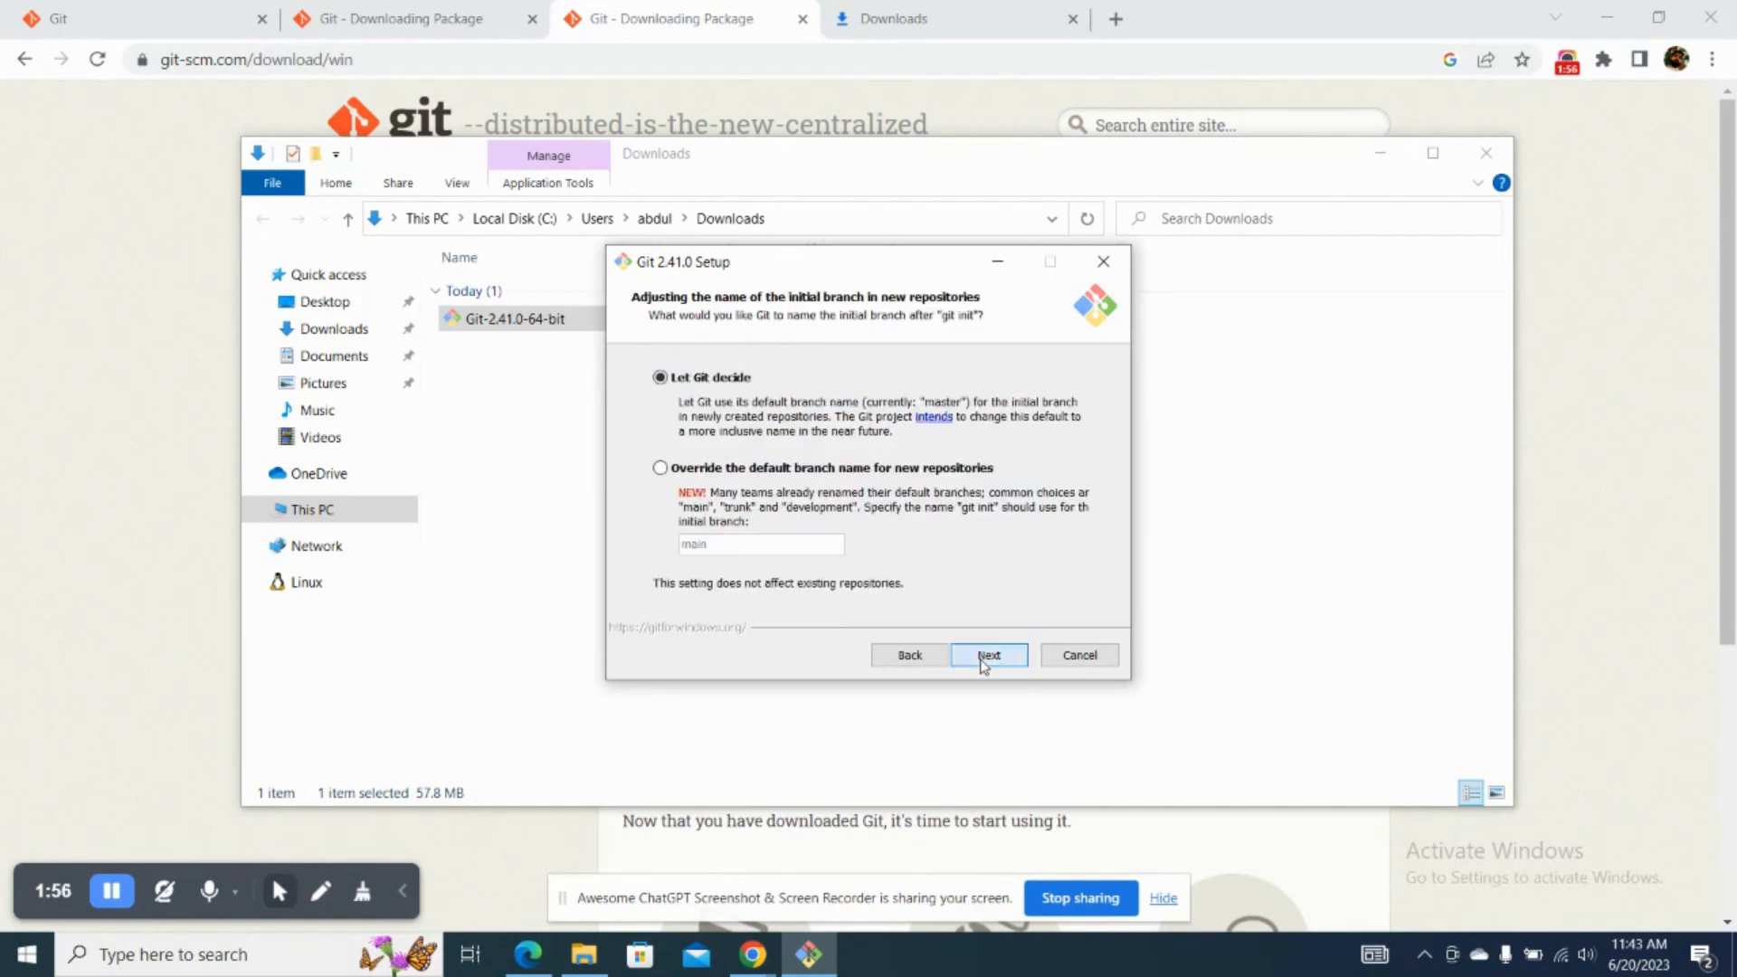
click(983, 665)
click(984, 665)
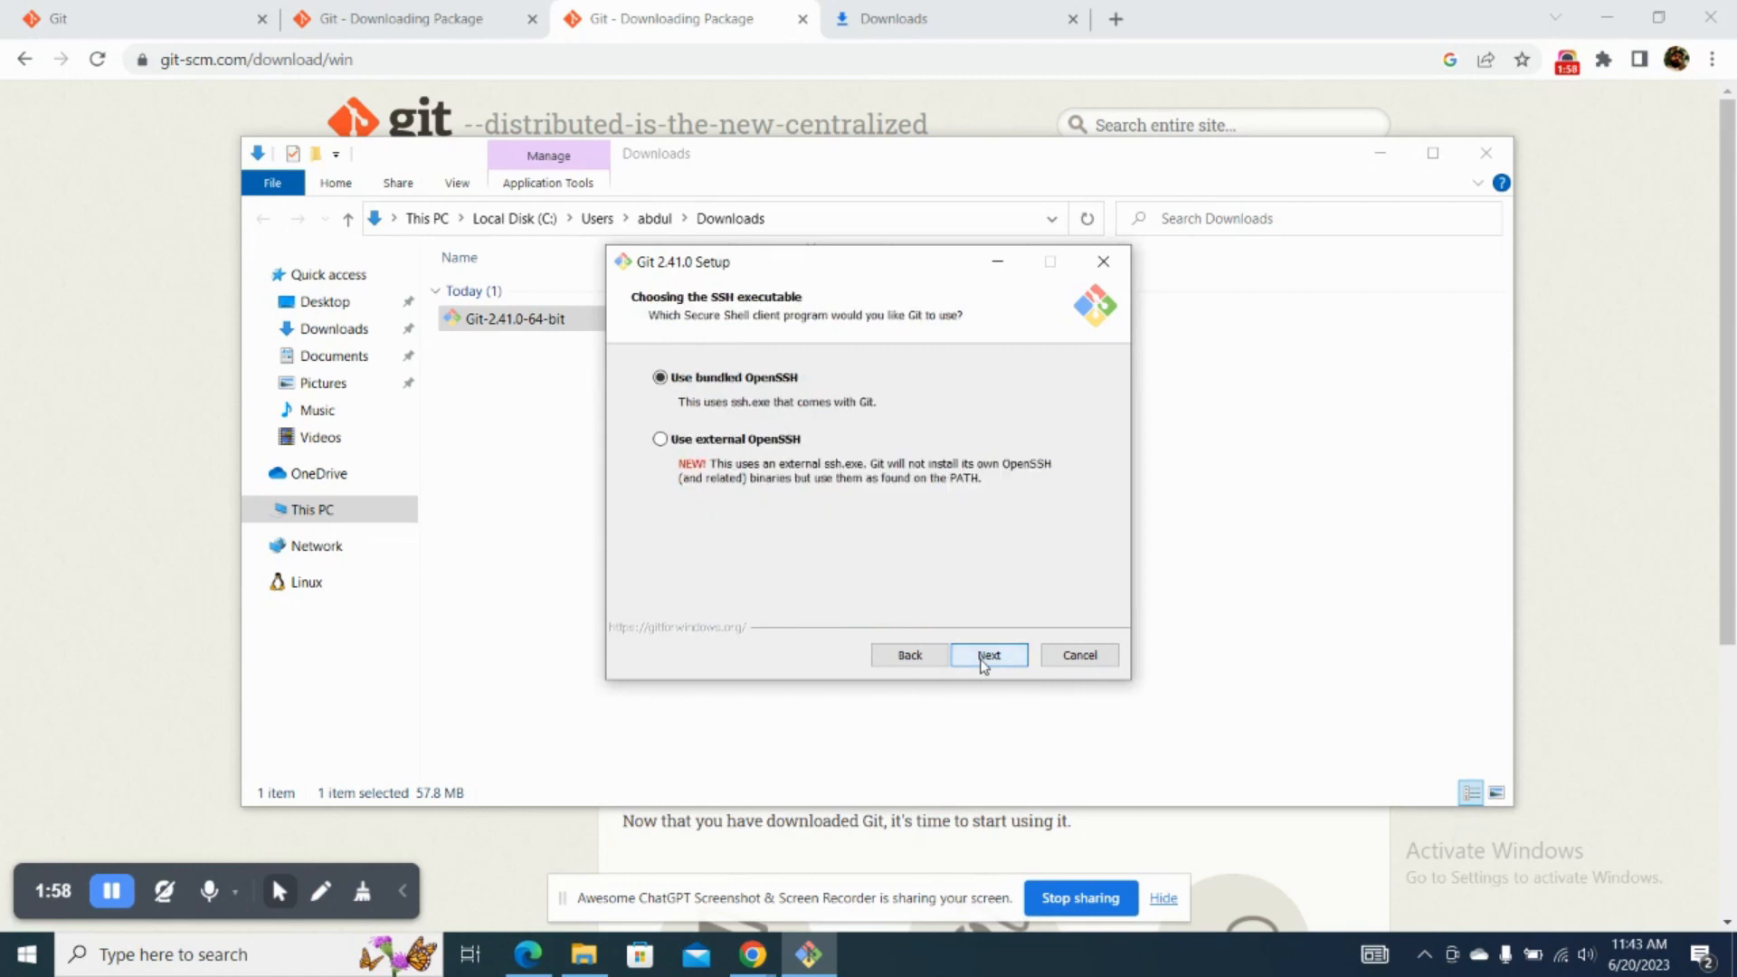
click(983, 665)
click(984, 665)
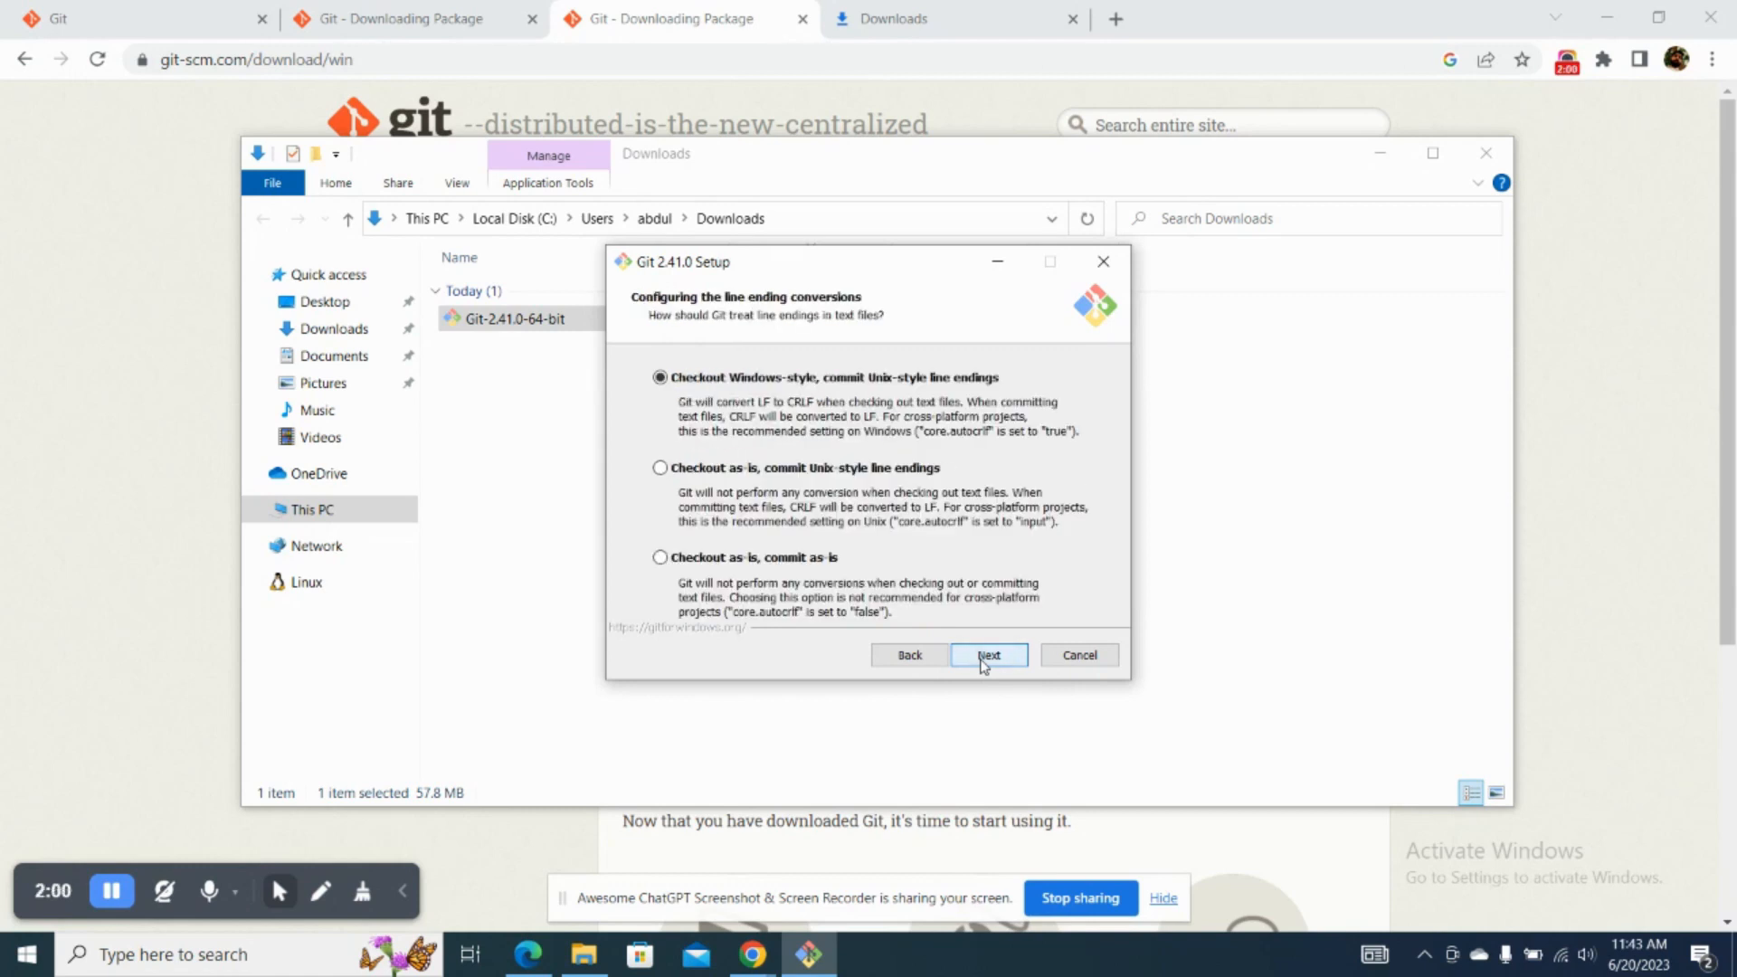
- Accept Windows-style checkout line endings, Git Credential Manager and the remaining defaults, leave experimental options off, and install Git
click(983, 665)
click(983, 665)
click(984, 664)
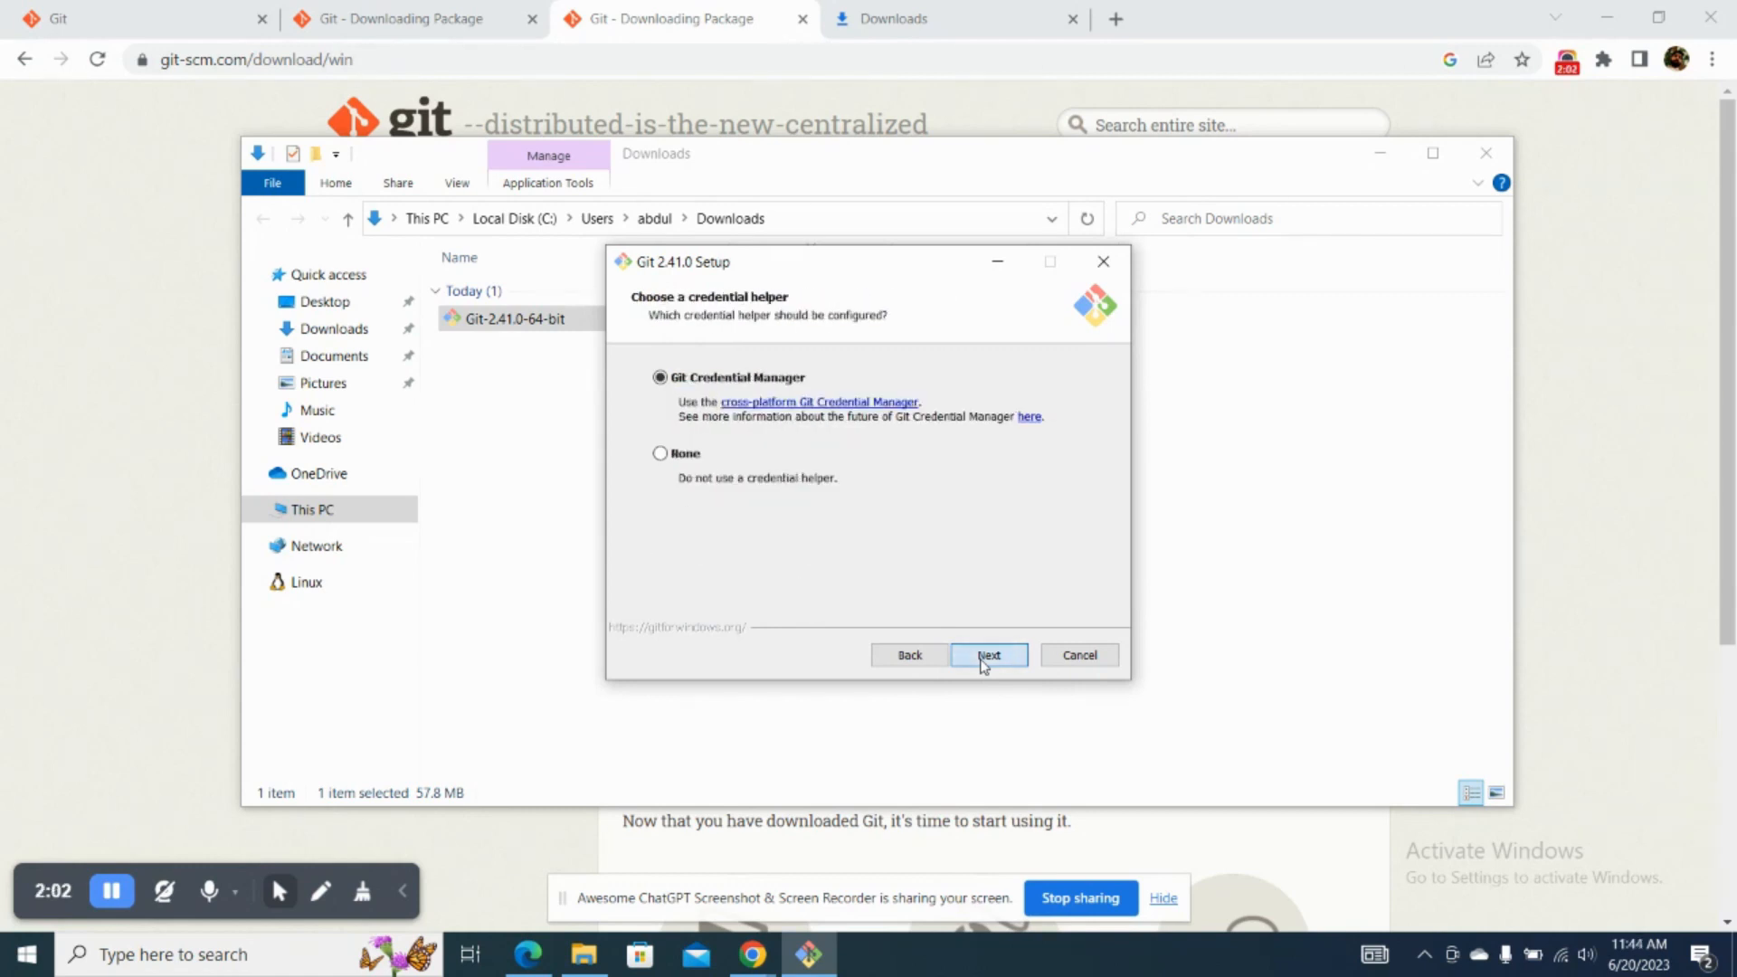
click(983, 665)
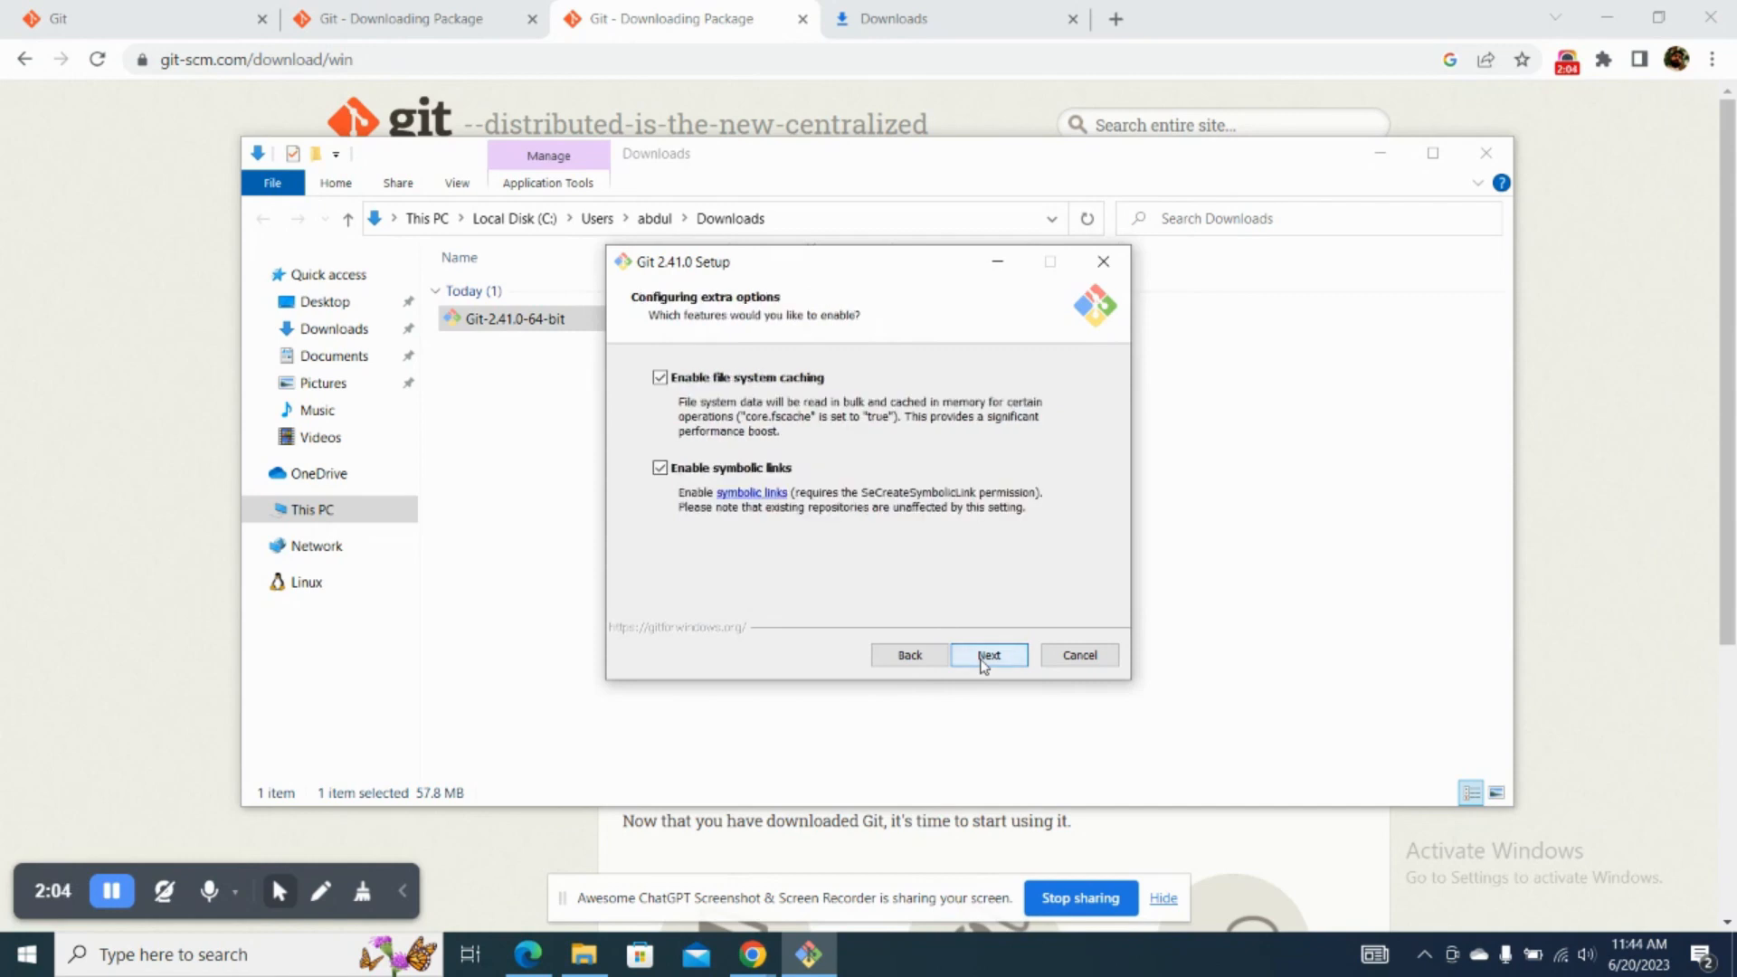
click(983, 665)
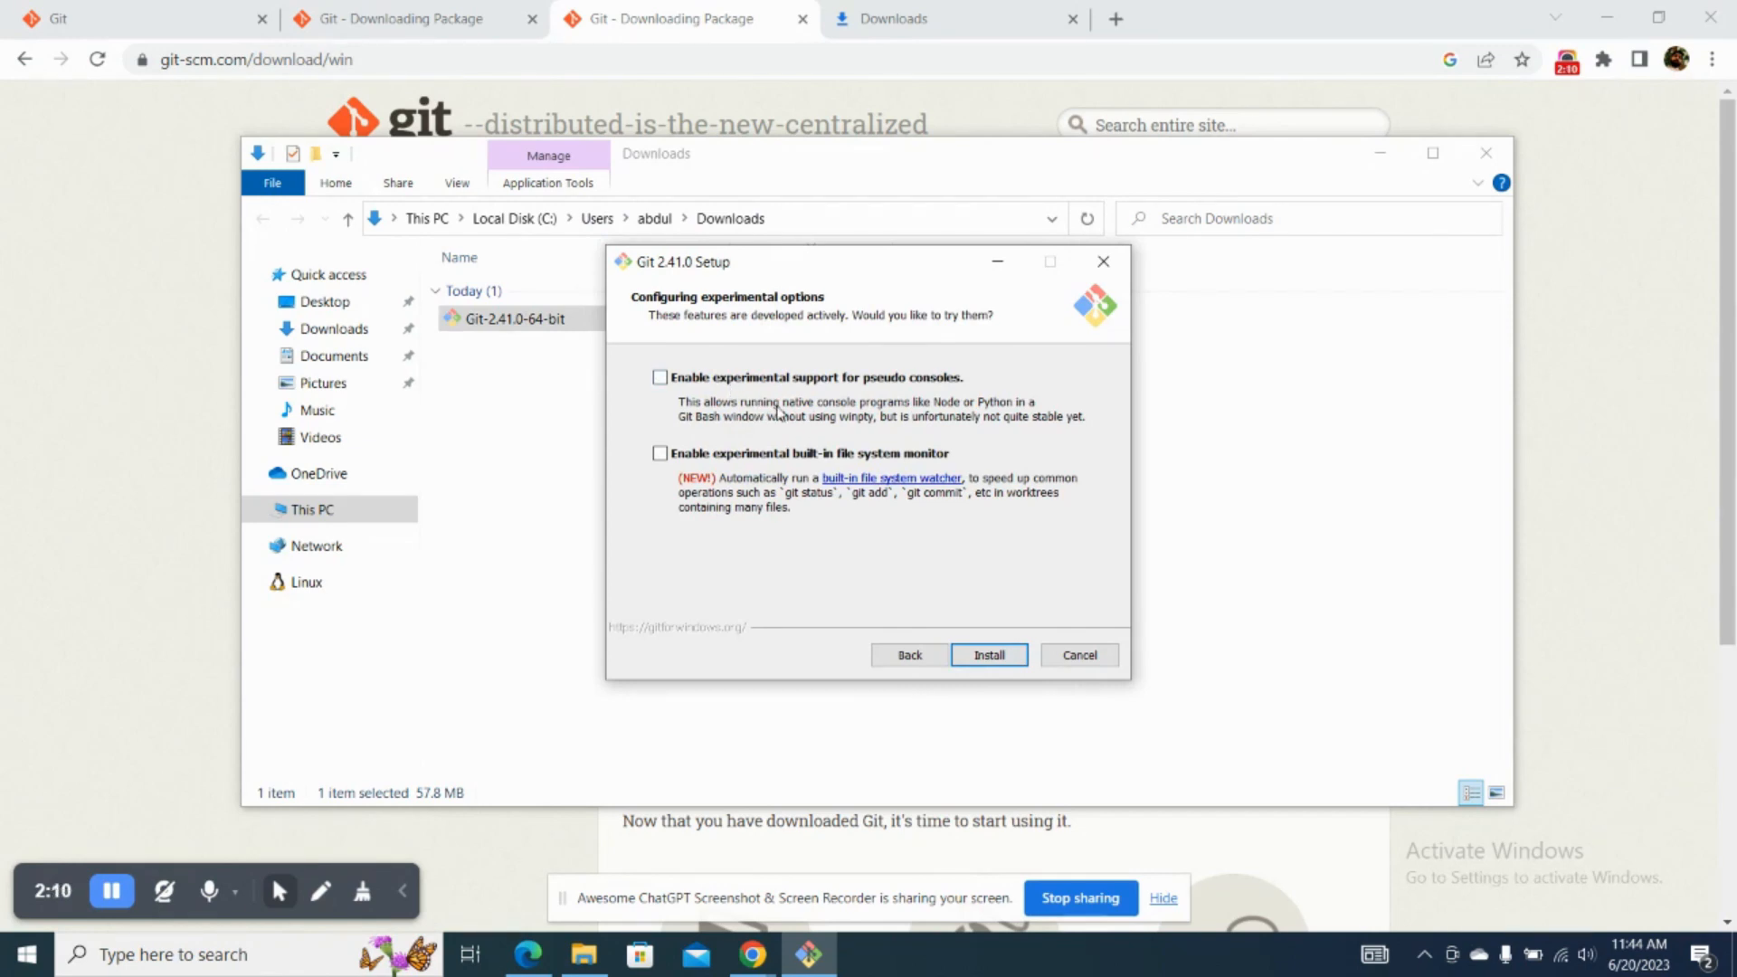
click(986, 653)
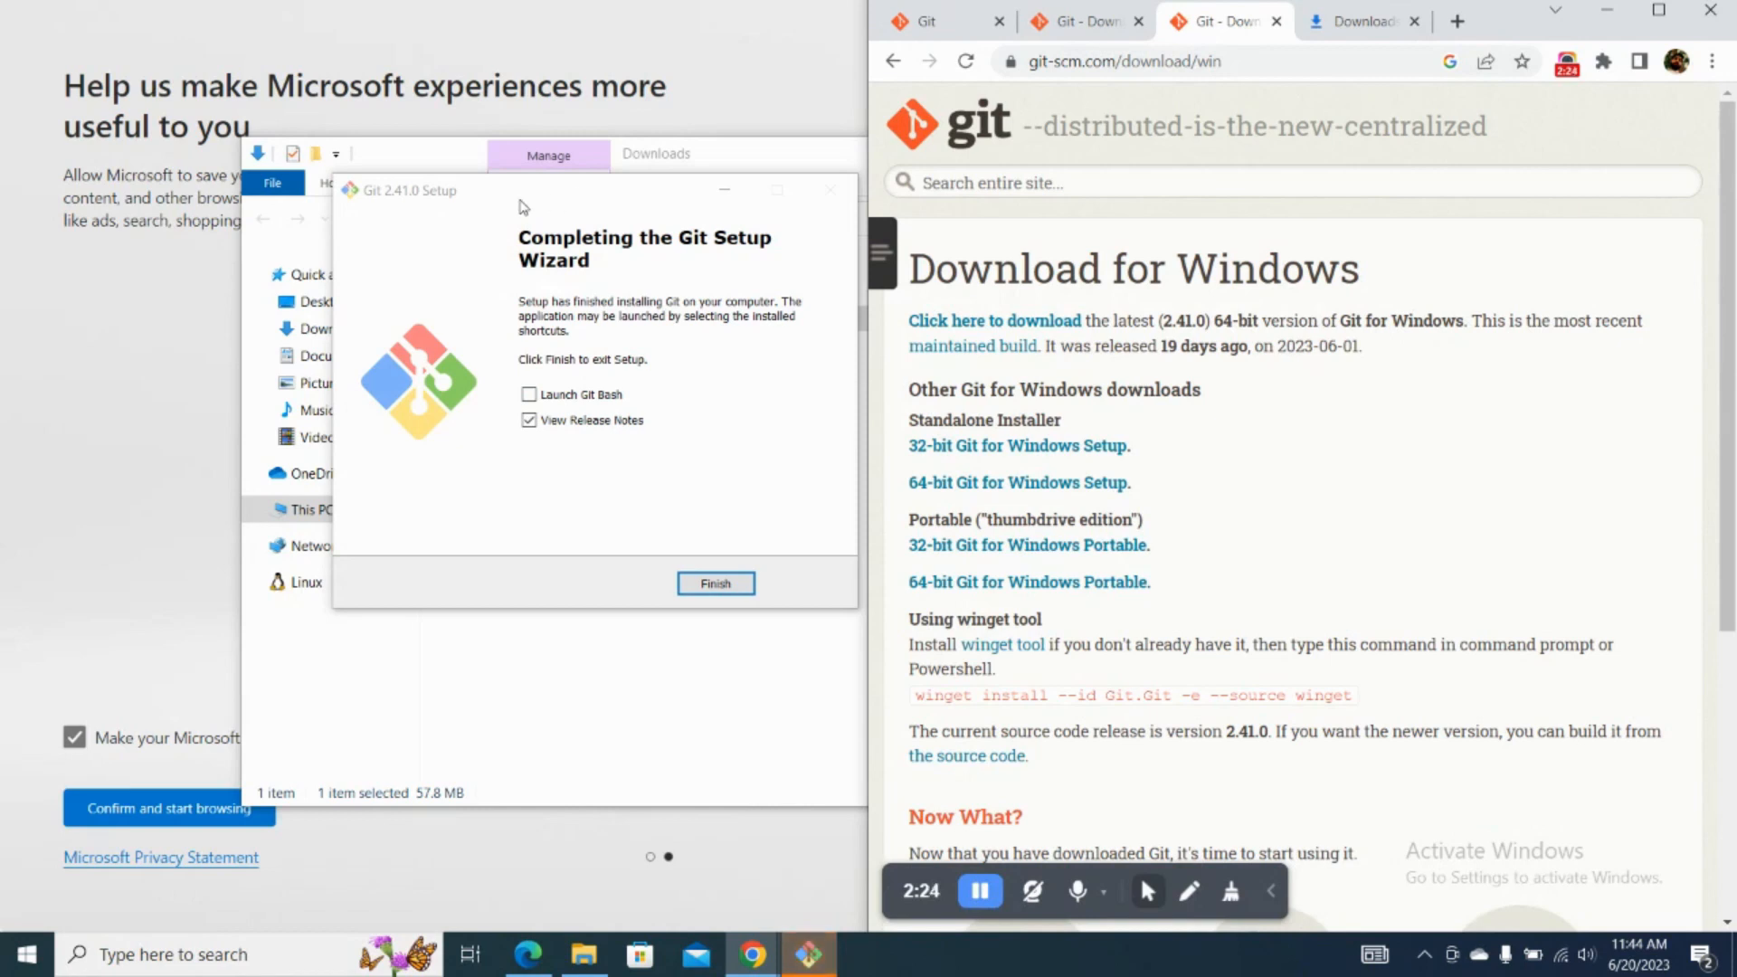
- Finish the setup wizard with Launch Git Bash enabled and View Release Notes disabled
drag(503, 200, 594, 201)
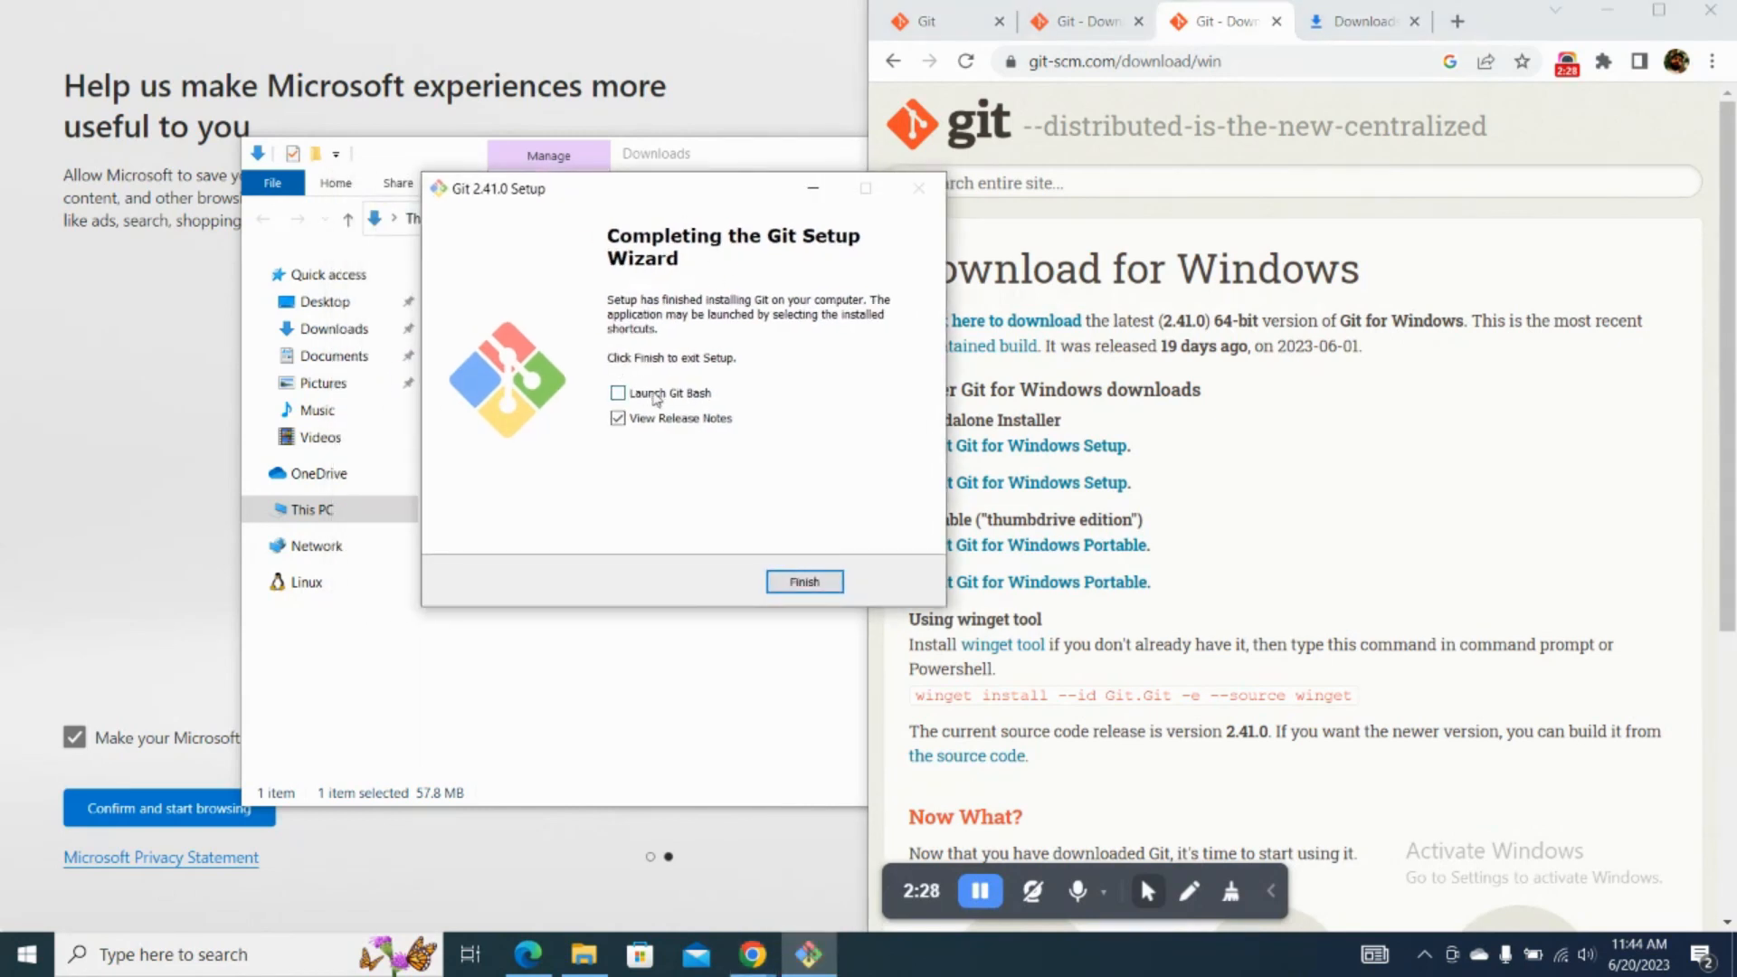
click(618, 392)
click(620, 419)
click(828, 583)
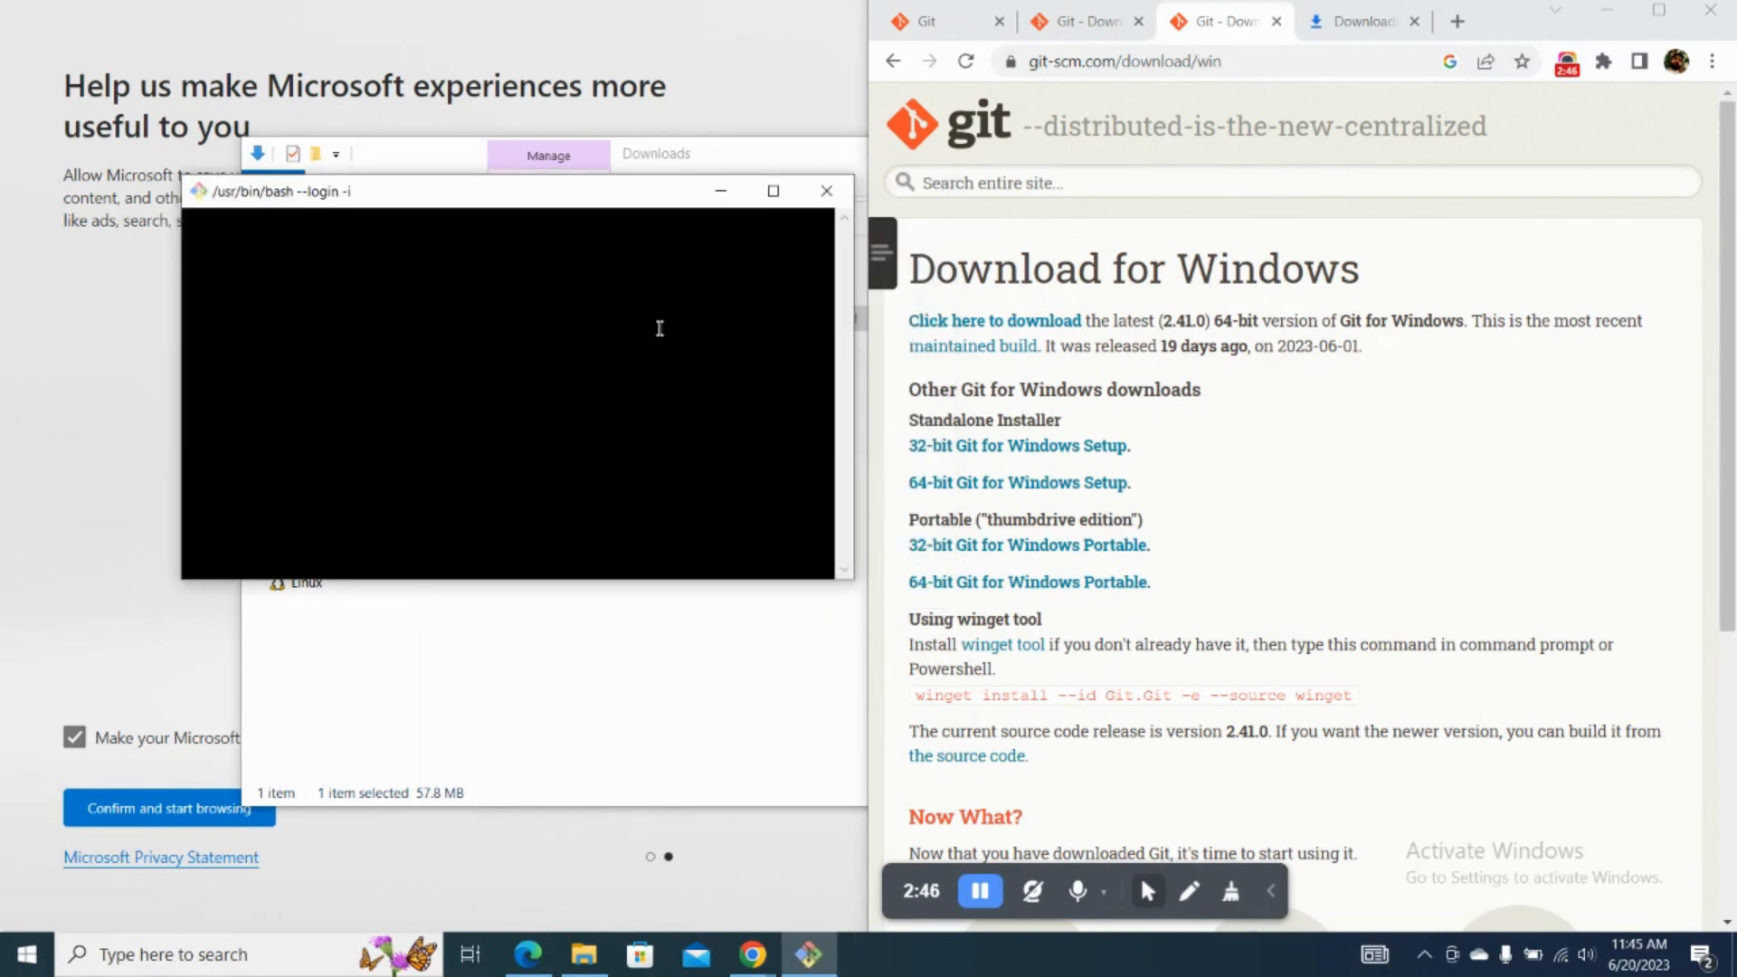
- Maximize the browser window and place the Git Bash window in front of the download page
drag(479, 206, 749, 189)
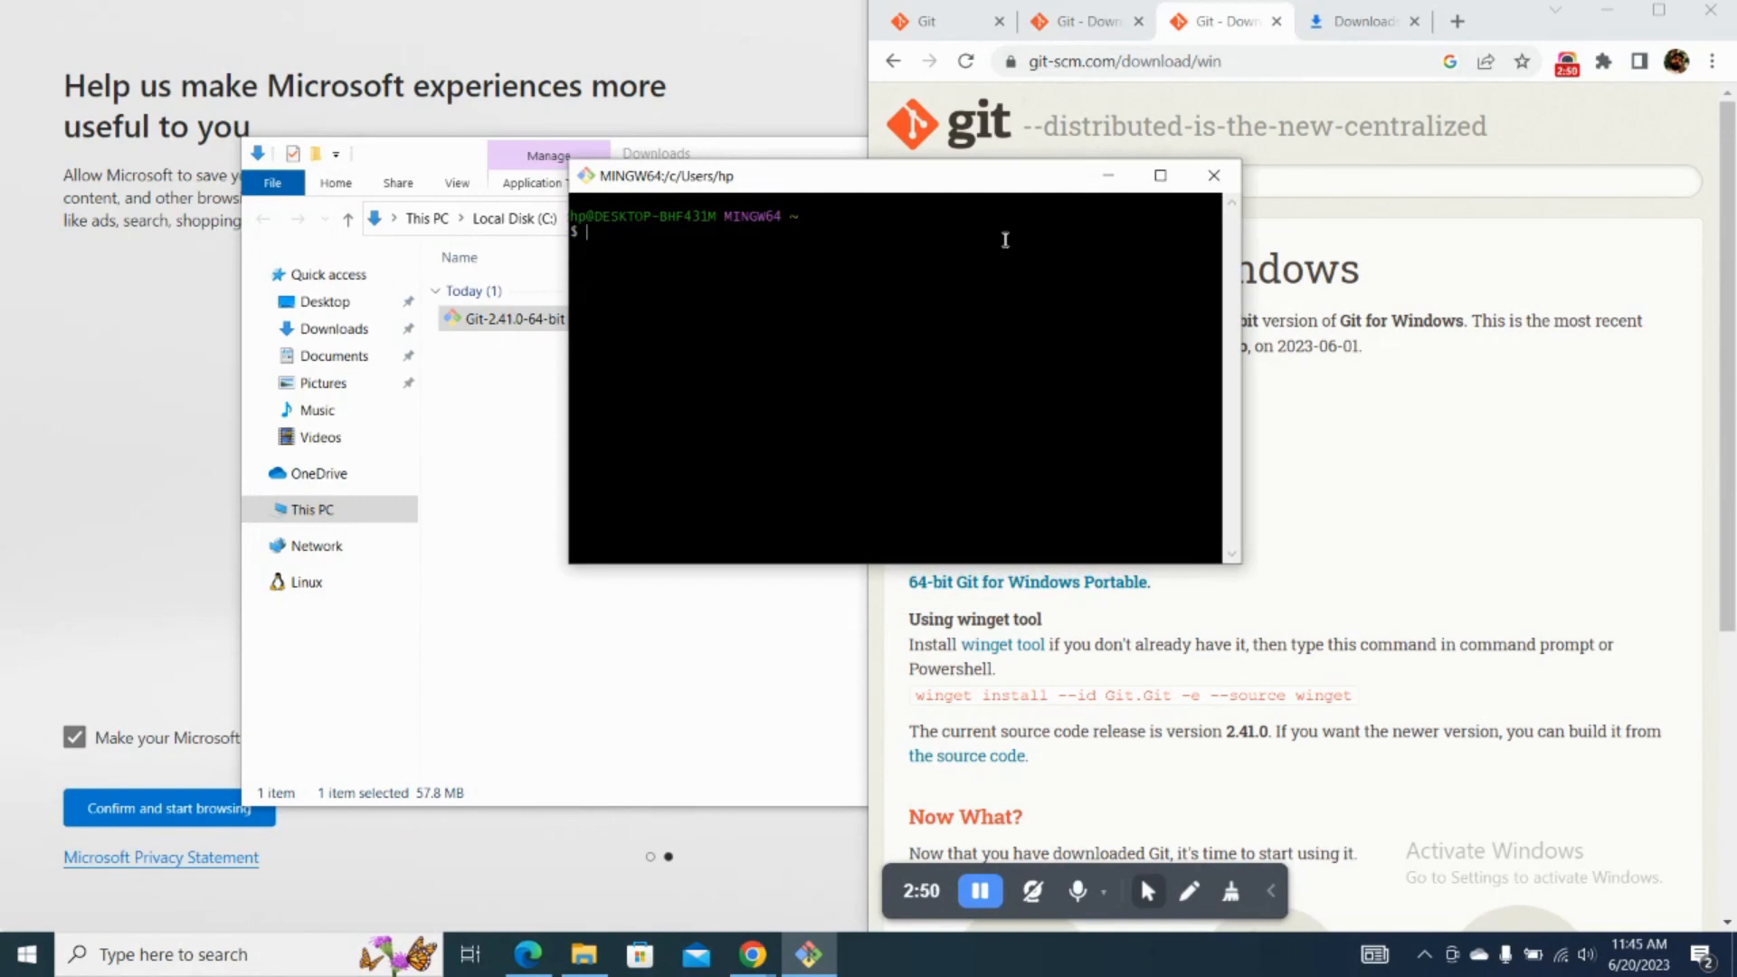
drag(800, 176, 970, 155)
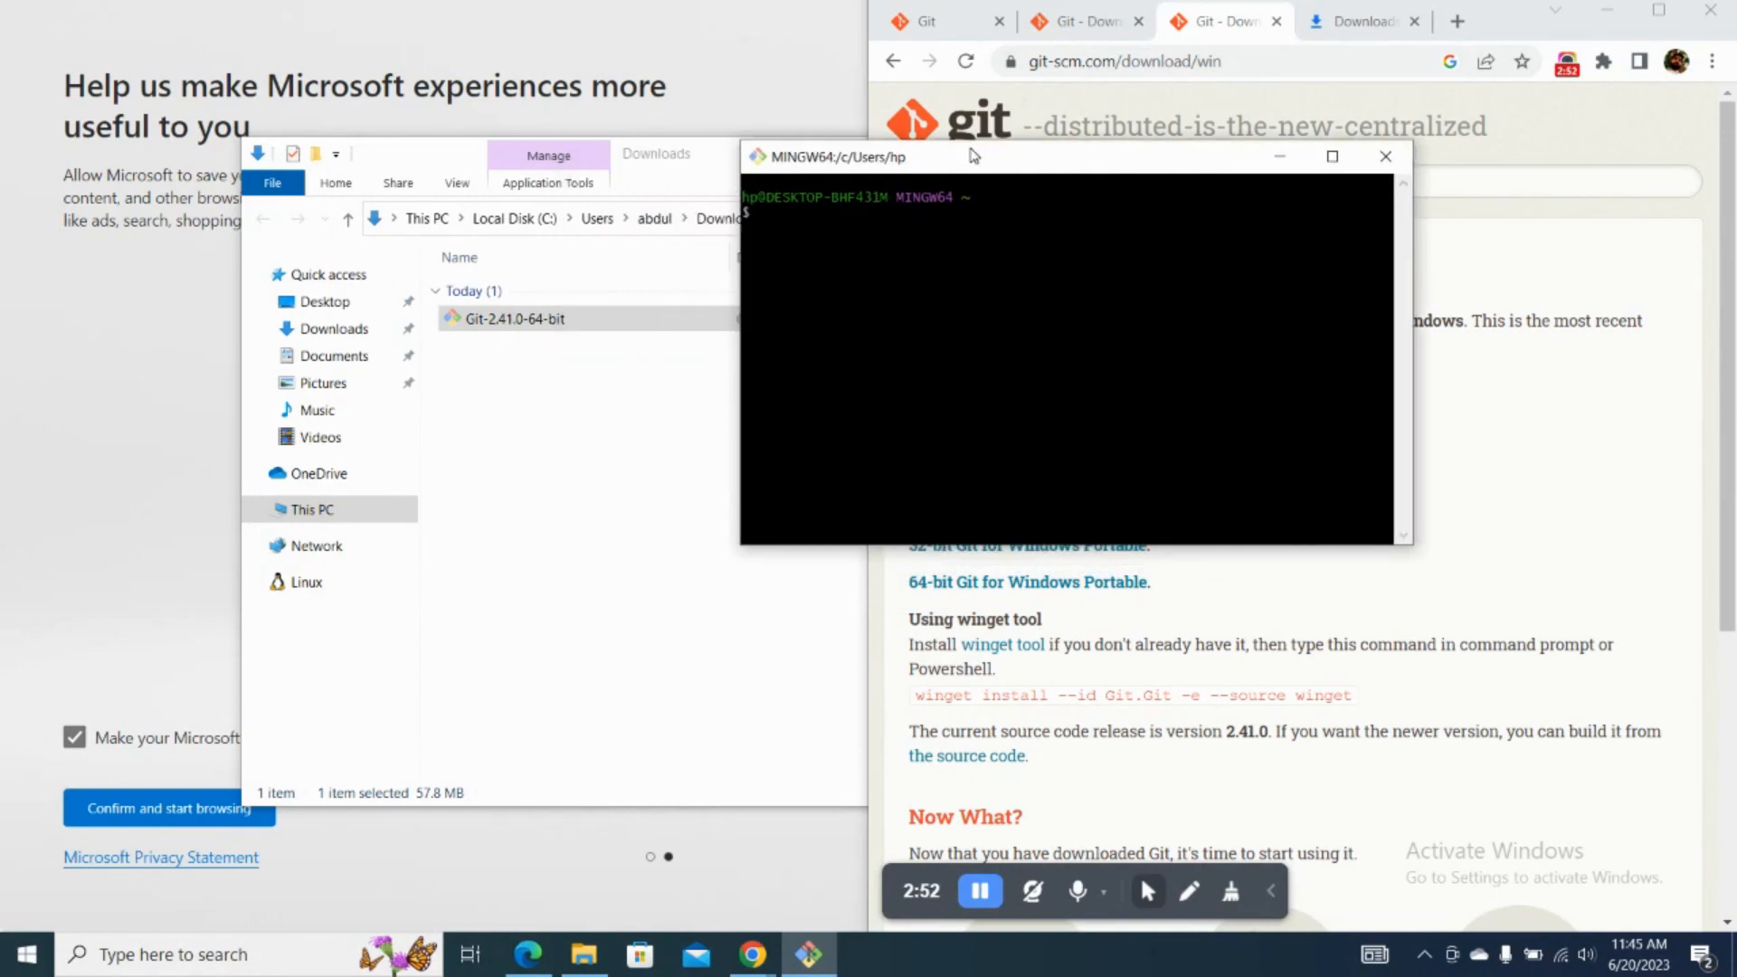
click(1658, 10)
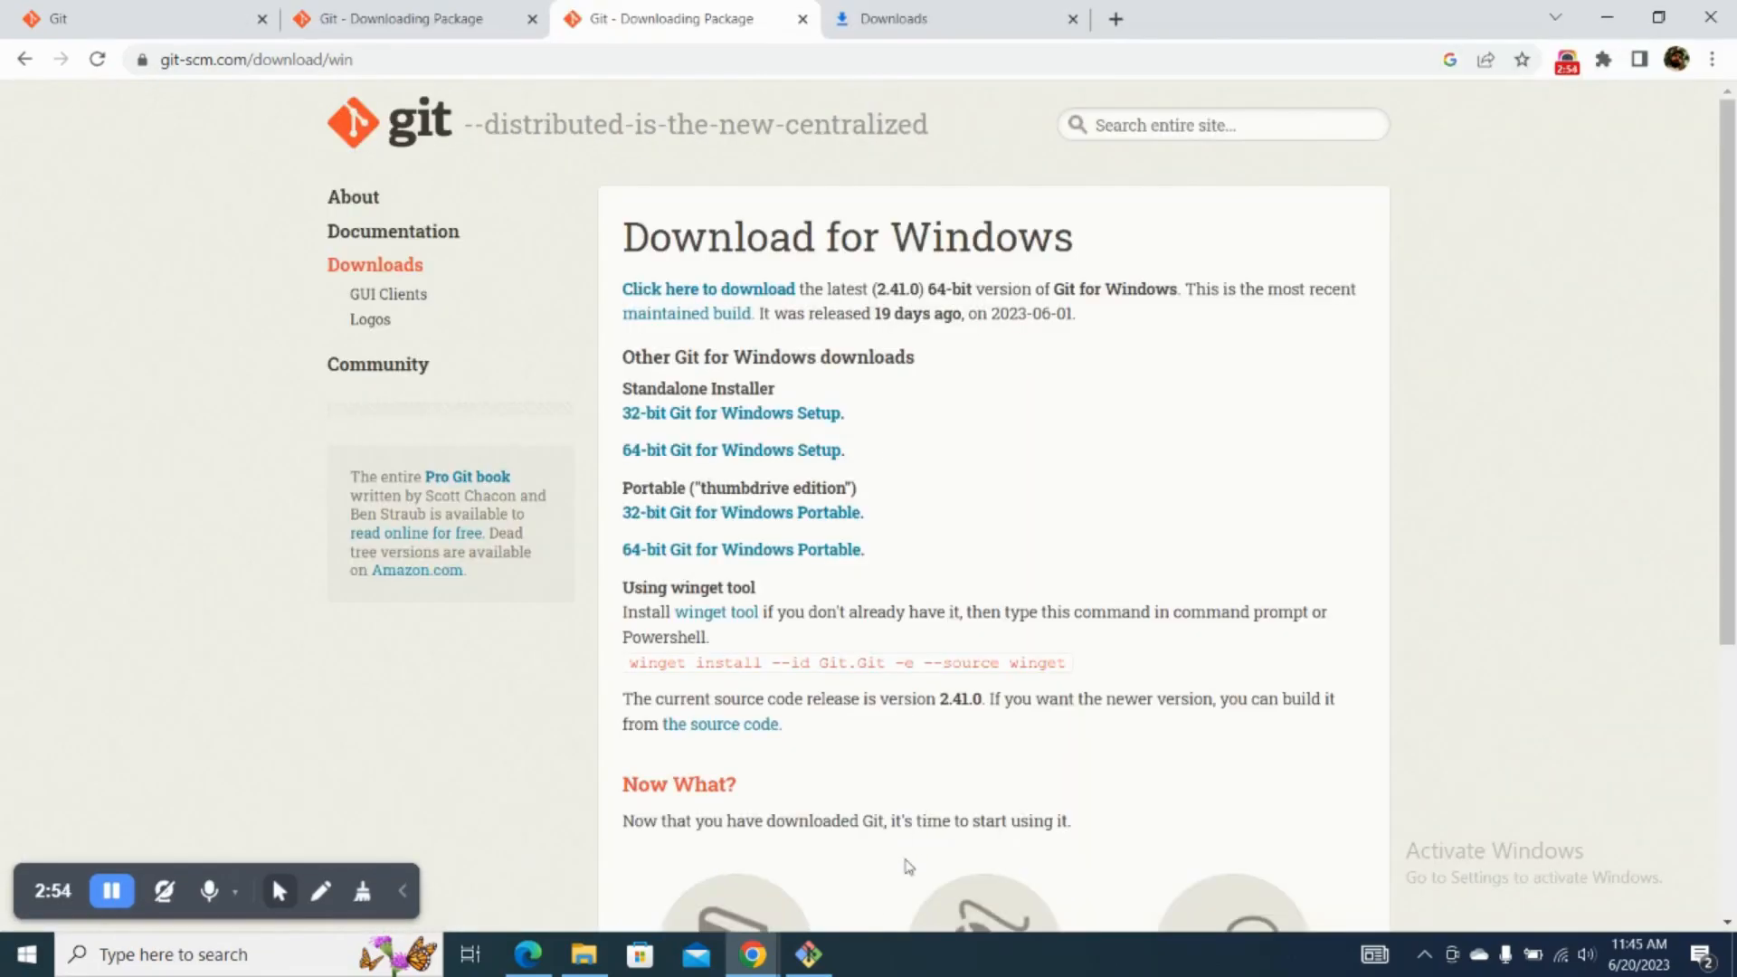
click(808, 954)
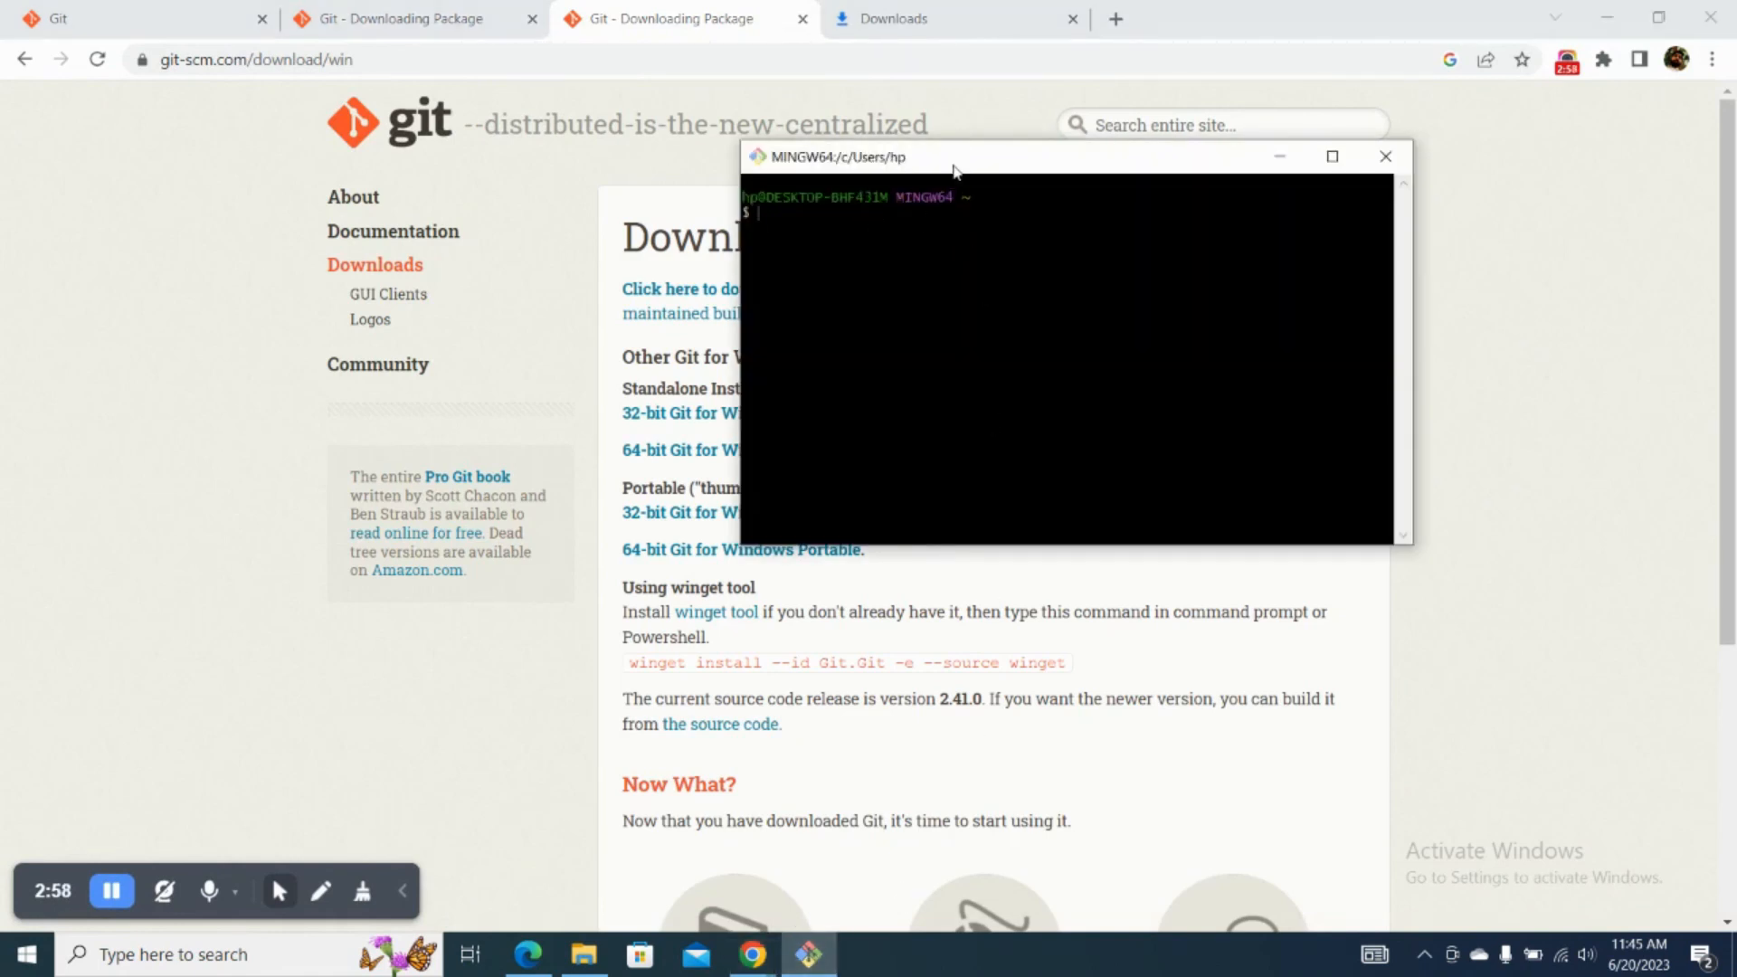
drag(956, 170, 1011, 172)
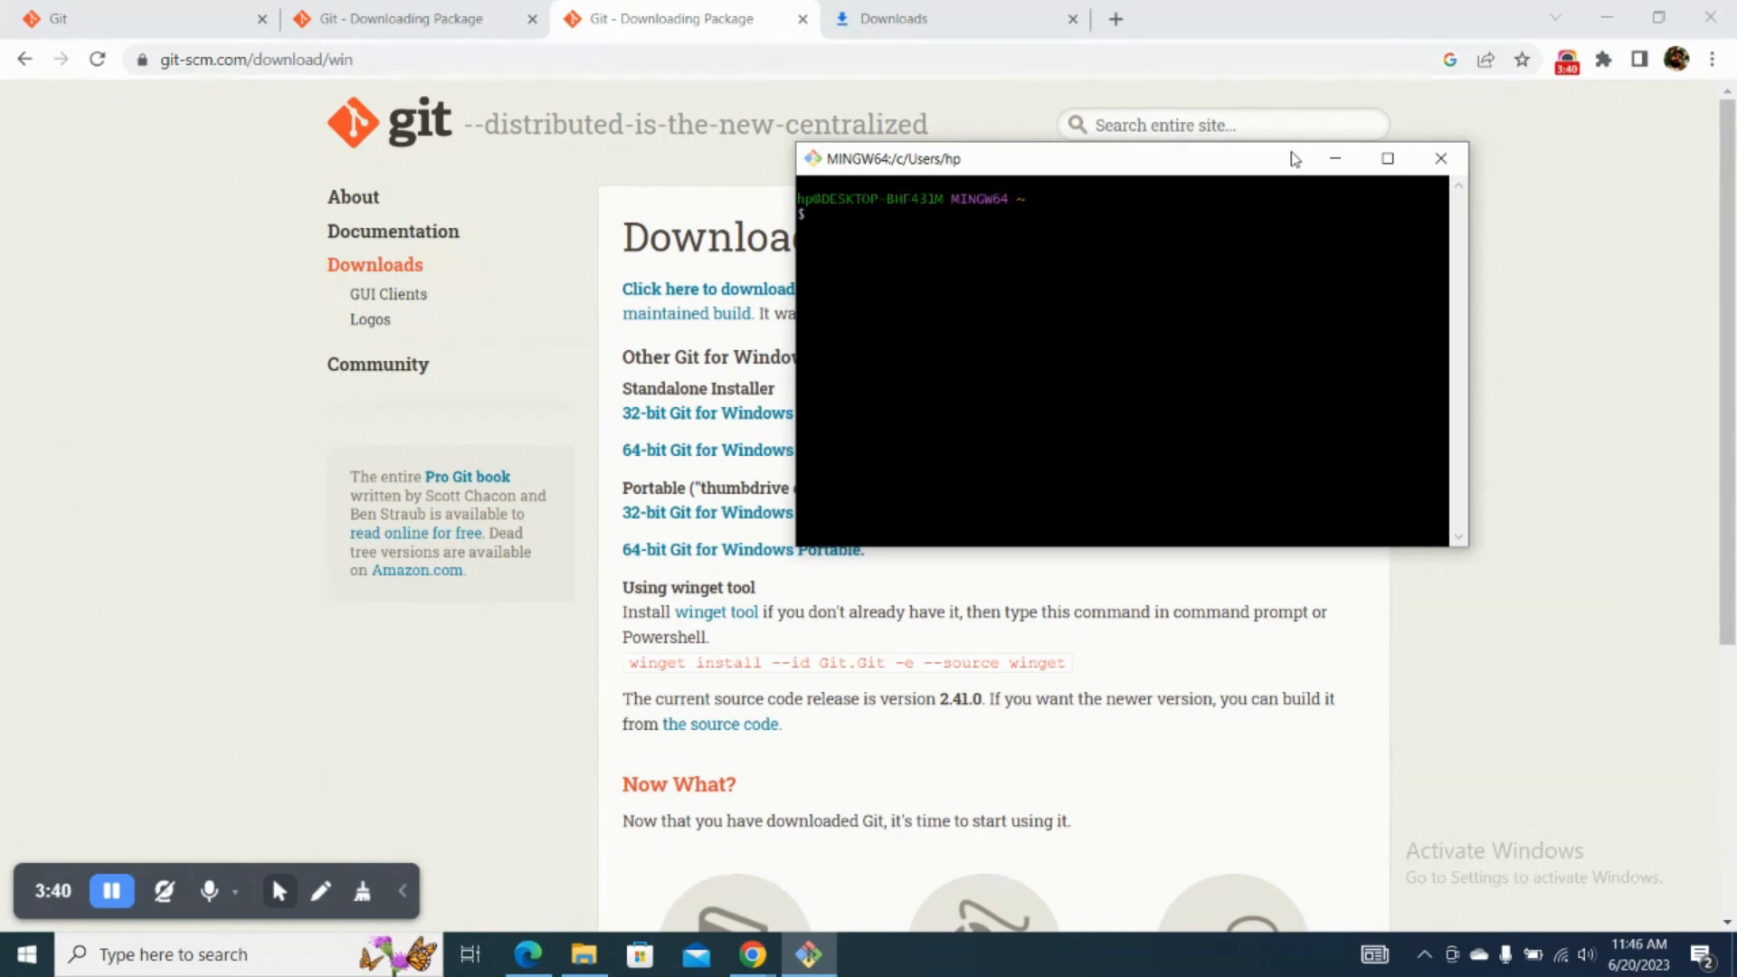
drag(1275, 161, 880, 152)
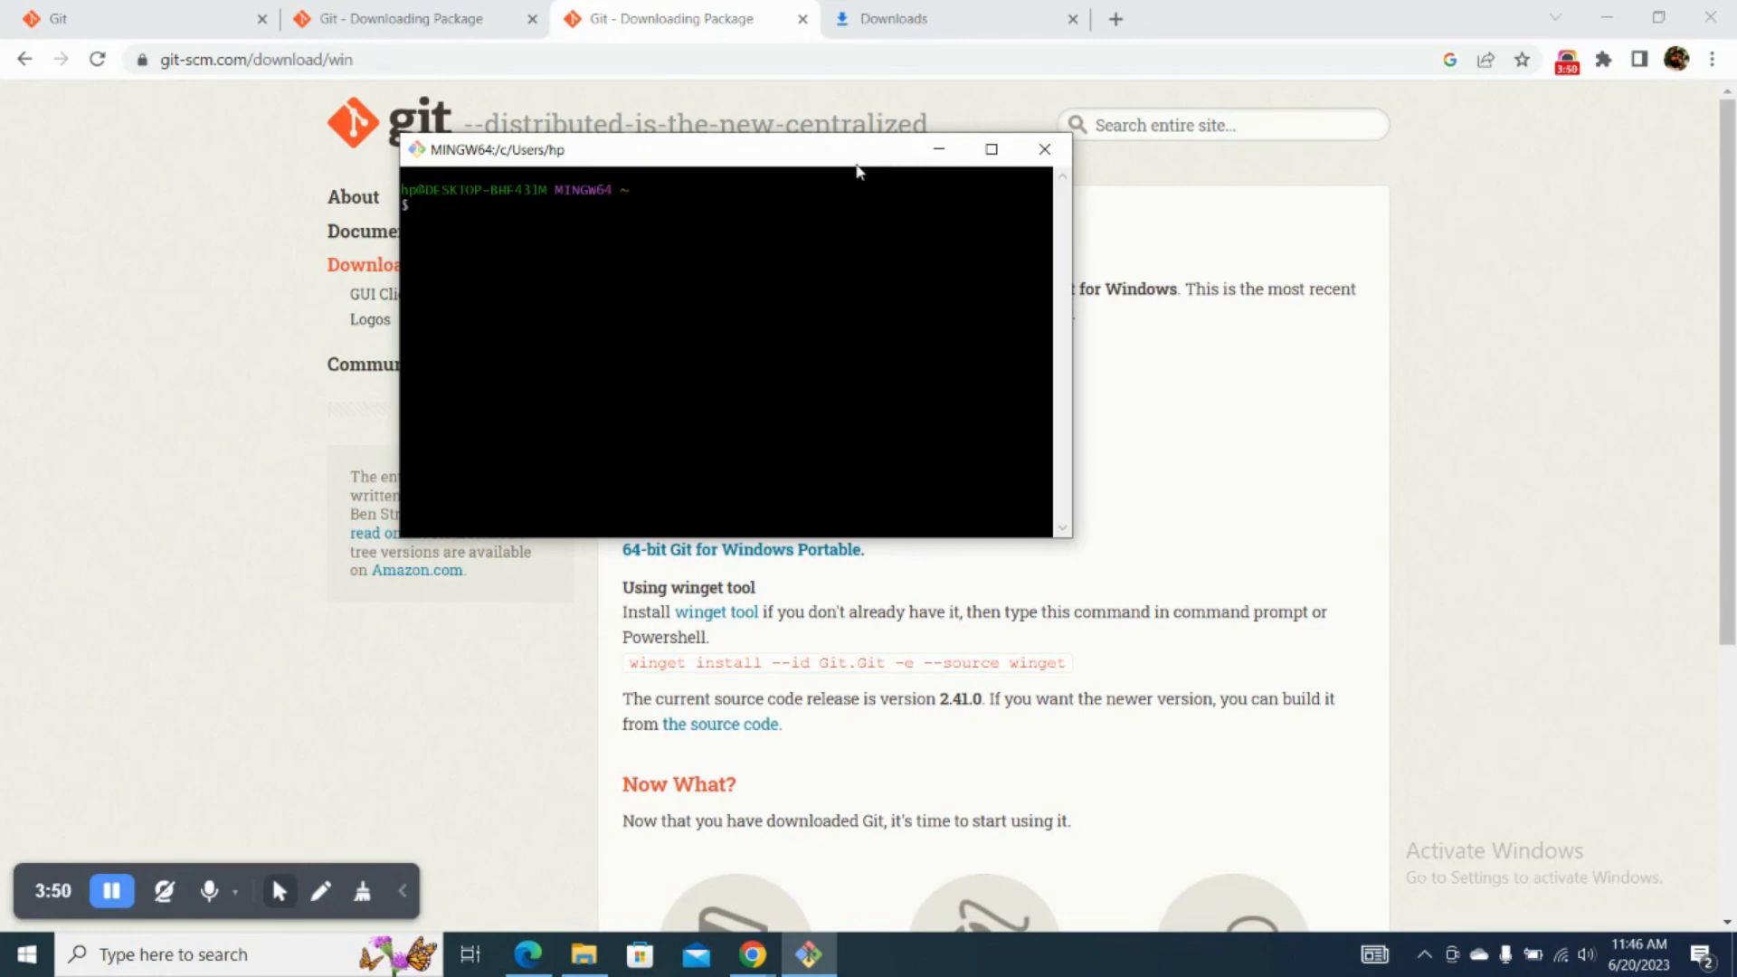
drag(840, 161, 774, 172)
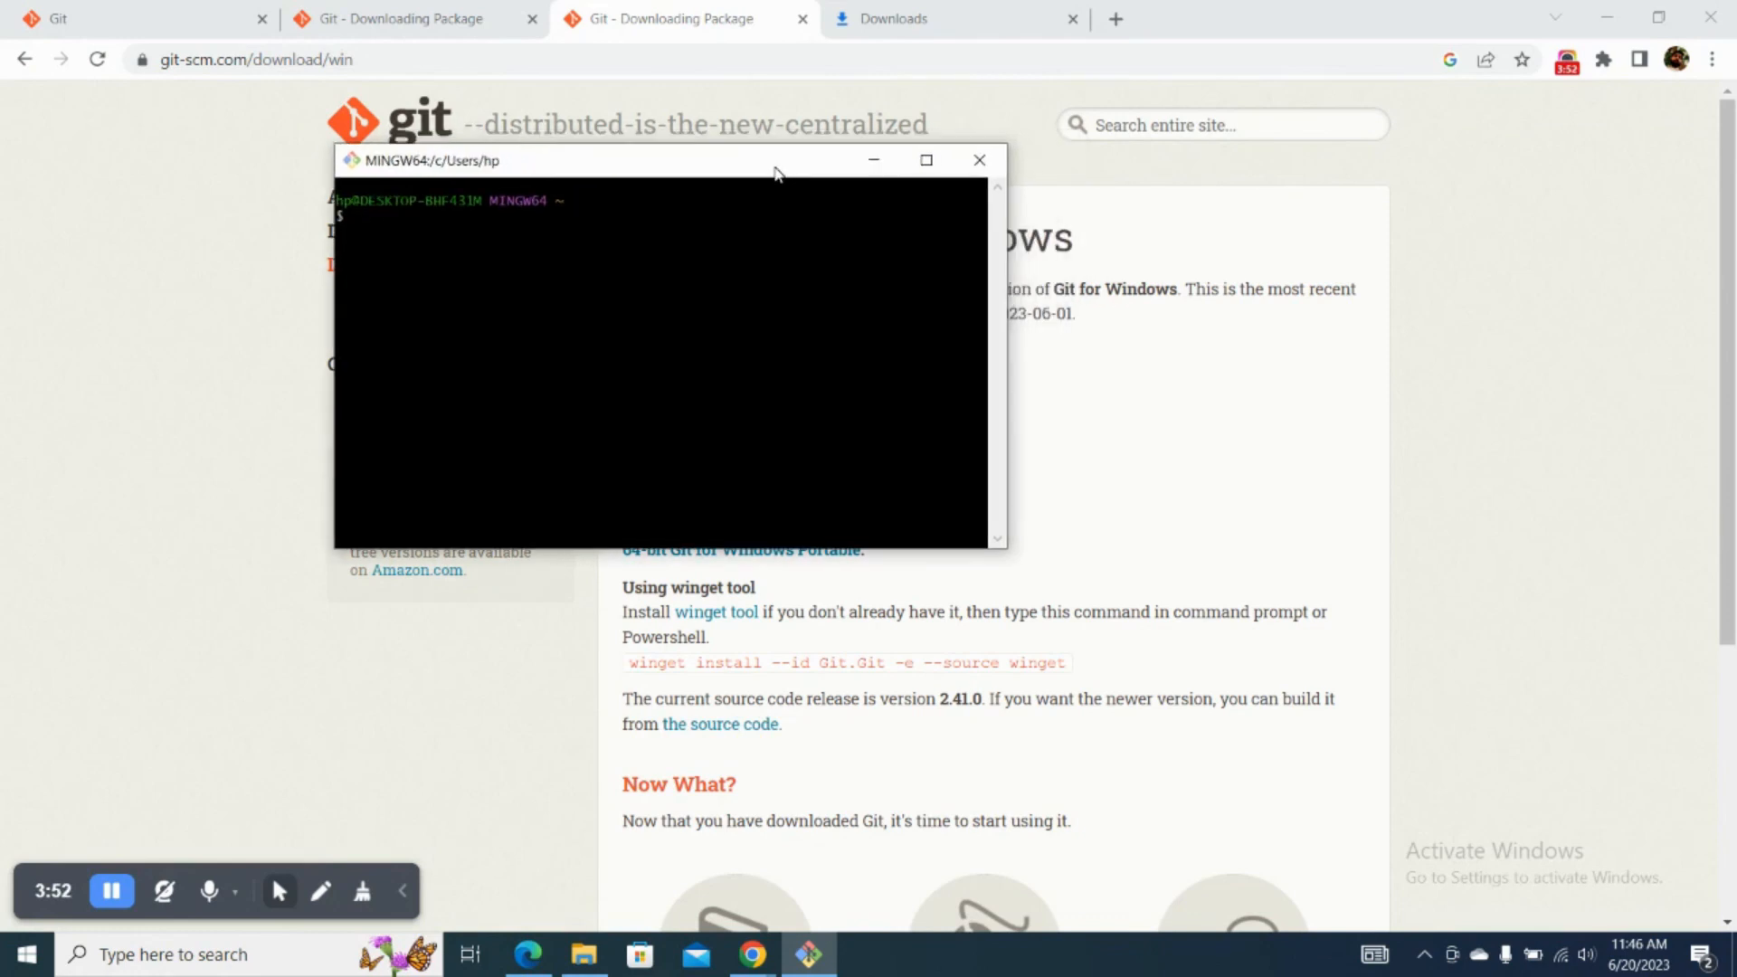